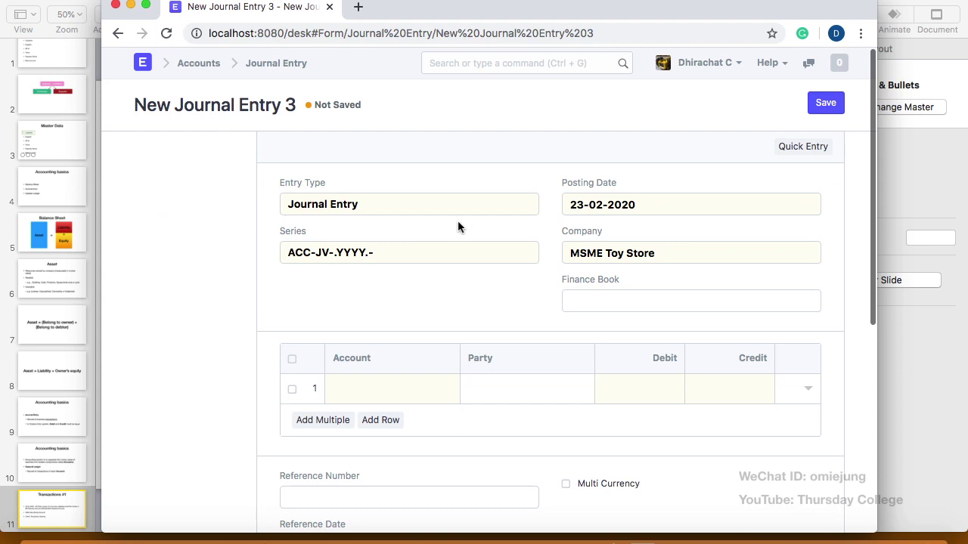
# - Set the journal entry's posting date to 03-02-2020 and choose BAY-Saving - MSME as the first row's account
pyautogui.click(584, 205)
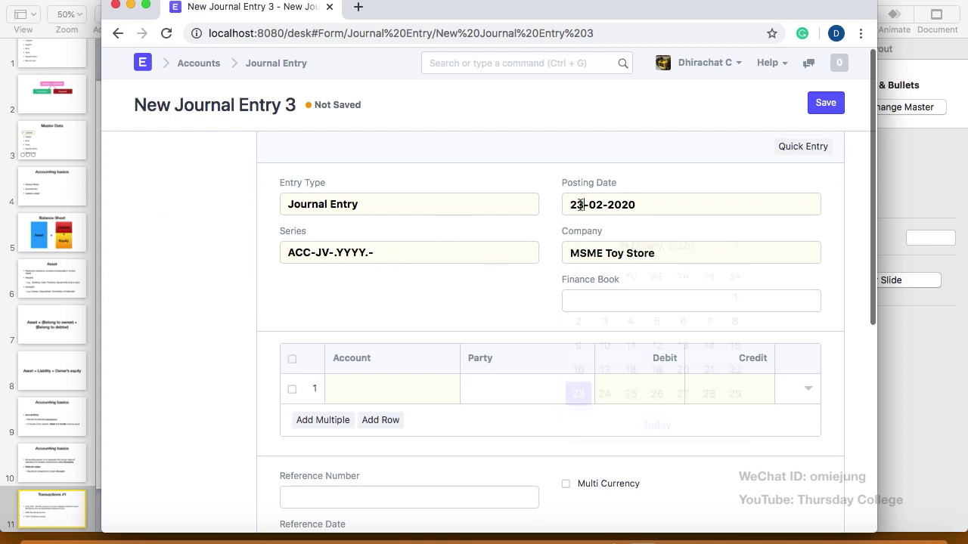
pyautogui.click(604, 316)
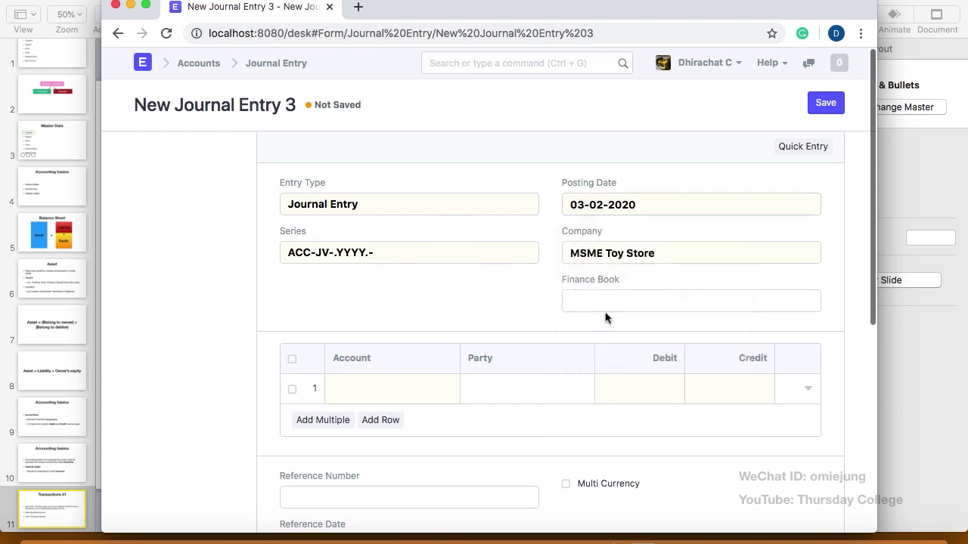
pyautogui.scroll(-3, 480, 304)
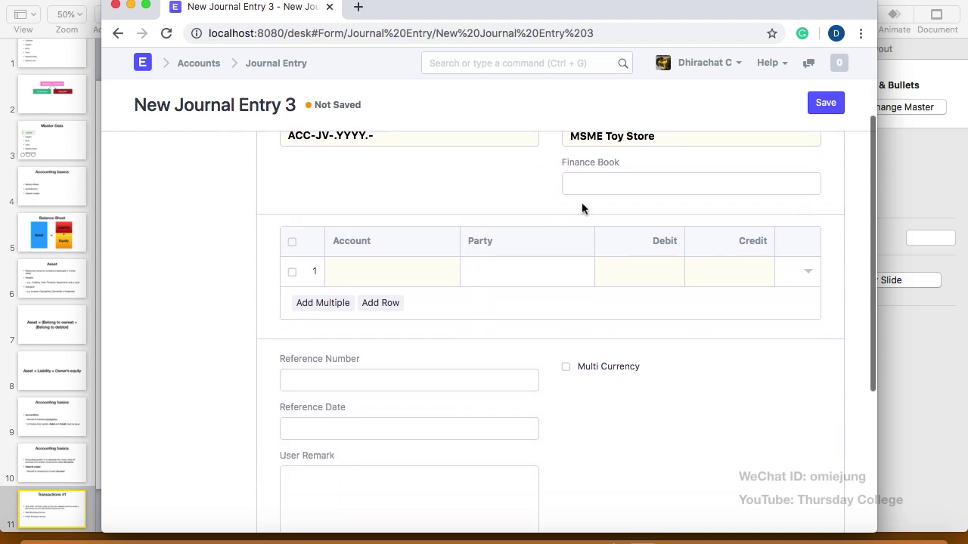
pyautogui.scroll(2, 484, 244)
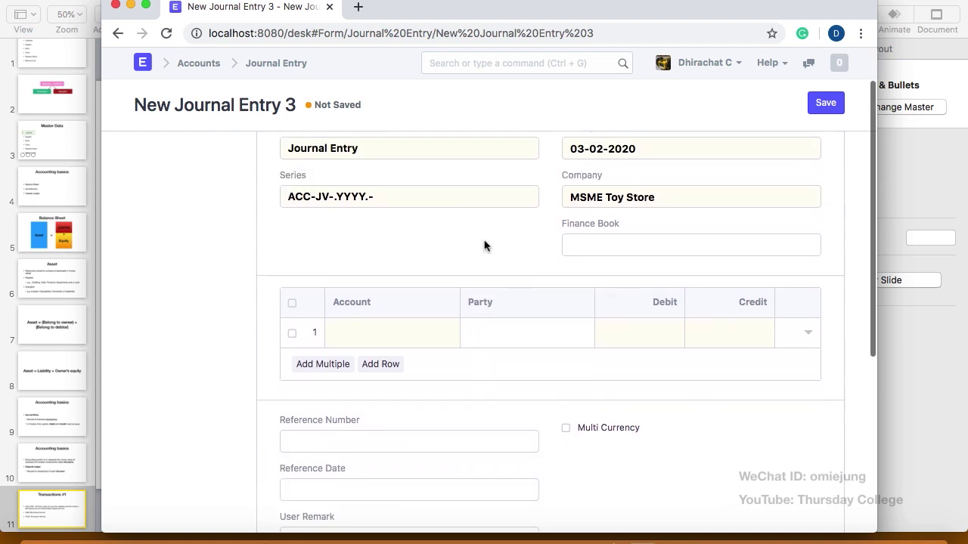
pyautogui.scroll(-2, 484, 245)
pyautogui.click(391, 251)
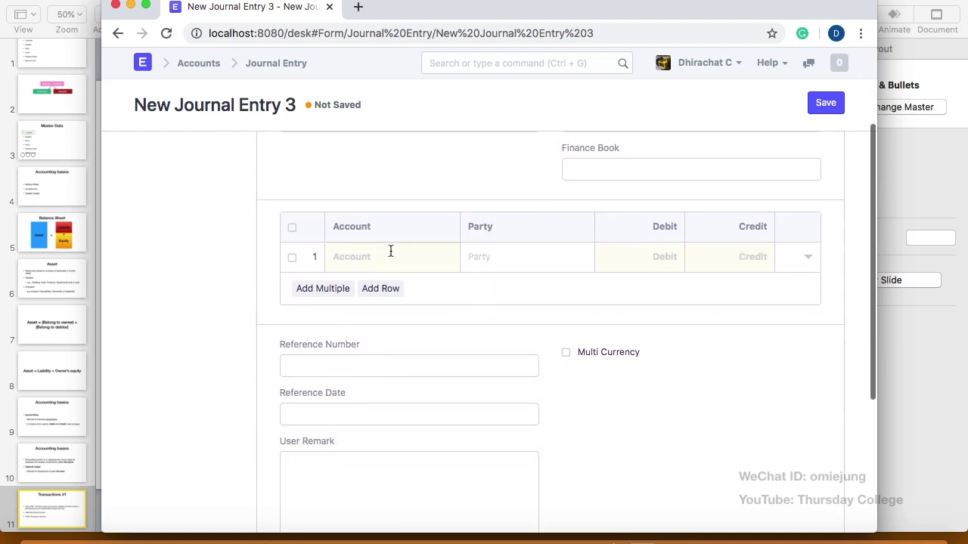
pyautogui.write('BAY')
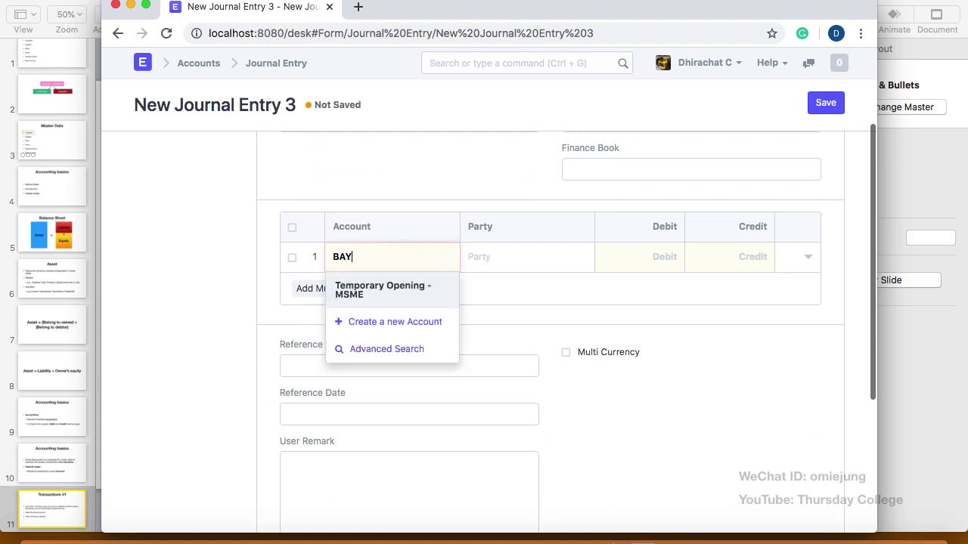
pyautogui.click(374, 285)
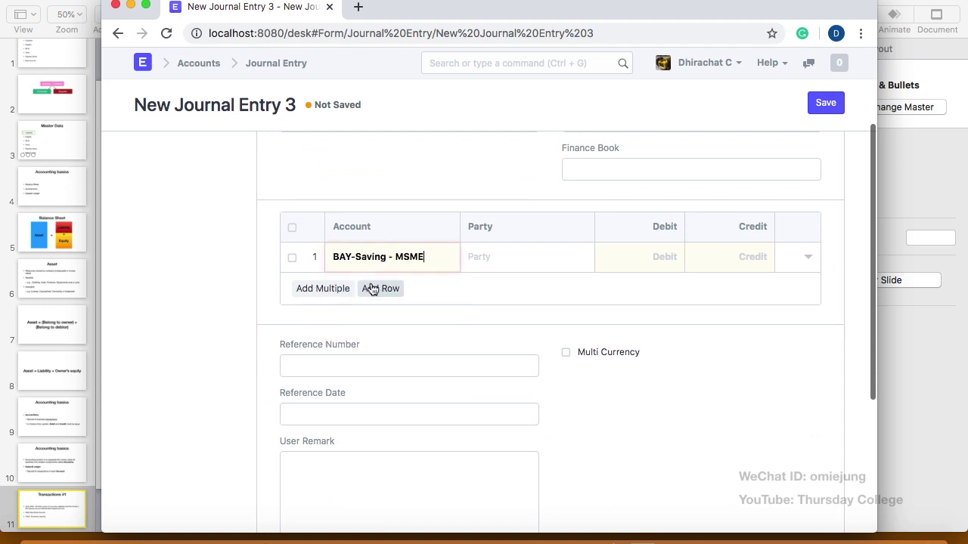
# - Check the deposit amount on the Transactions #1 slide and enter 300000 as the debit for the BAY-Saving row
pyautogui.scroll(2, 415, 213)
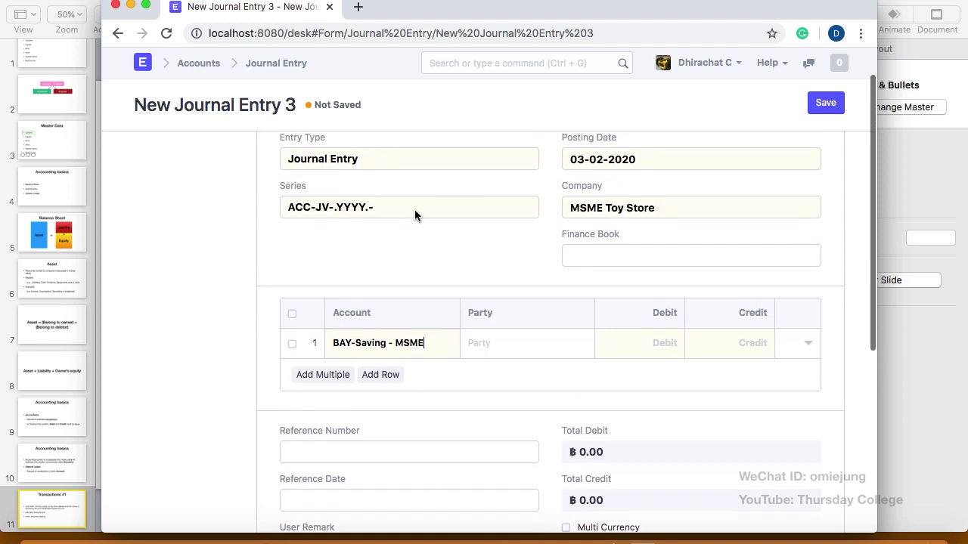
pyautogui.click(646, 343)
pyautogui.click(894, 376)
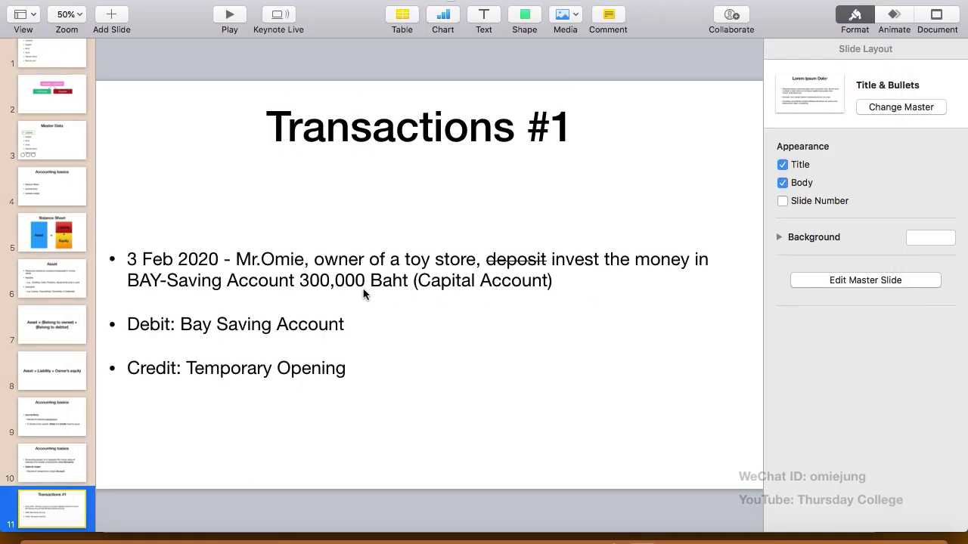
pyautogui.click(675, 521)
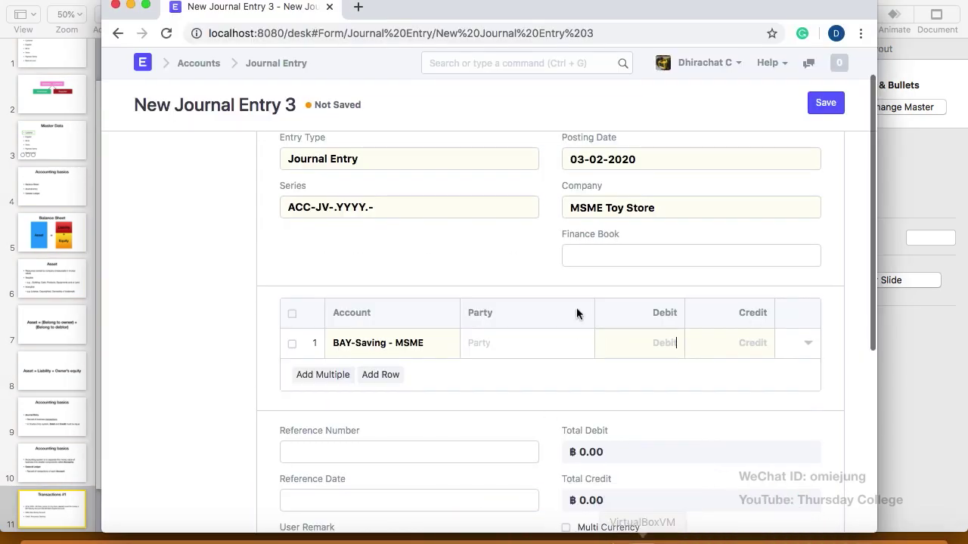
pyautogui.click(676, 343)
pyautogui.write('300000')
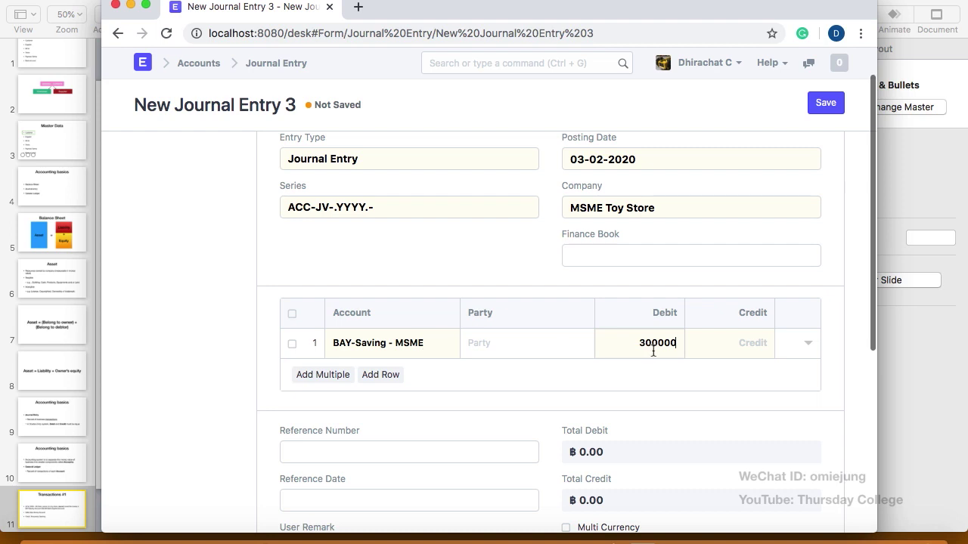
# - Add a second accounting row and assign it the Temporary Opening - MSME account for the balancing credit
pyautogui.click(381, 374)
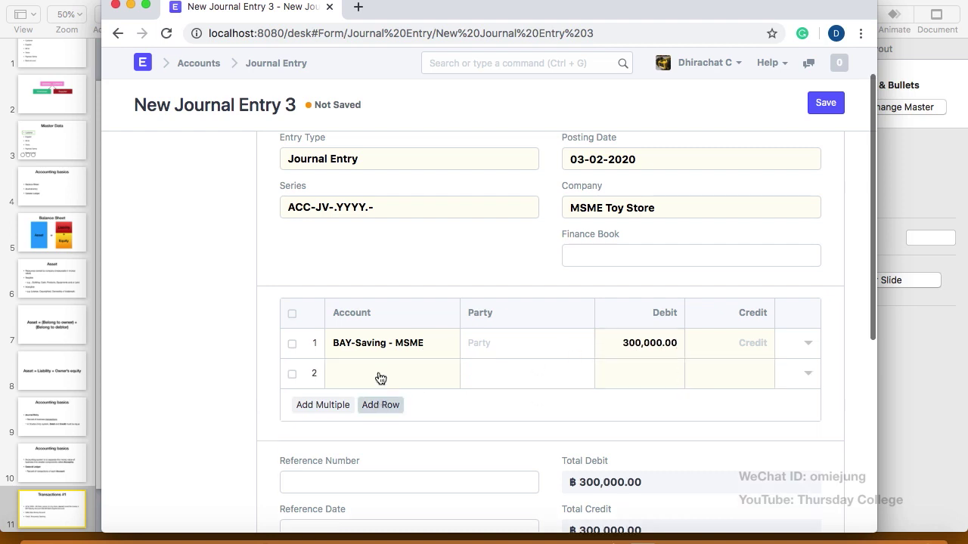
pyautogui.click(372, 372)
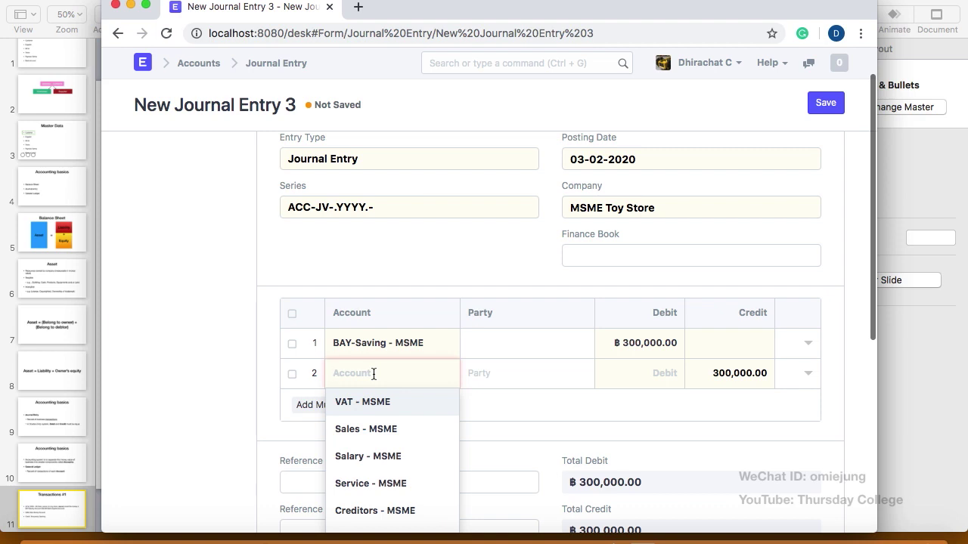
pyautogui.write('TEmp')
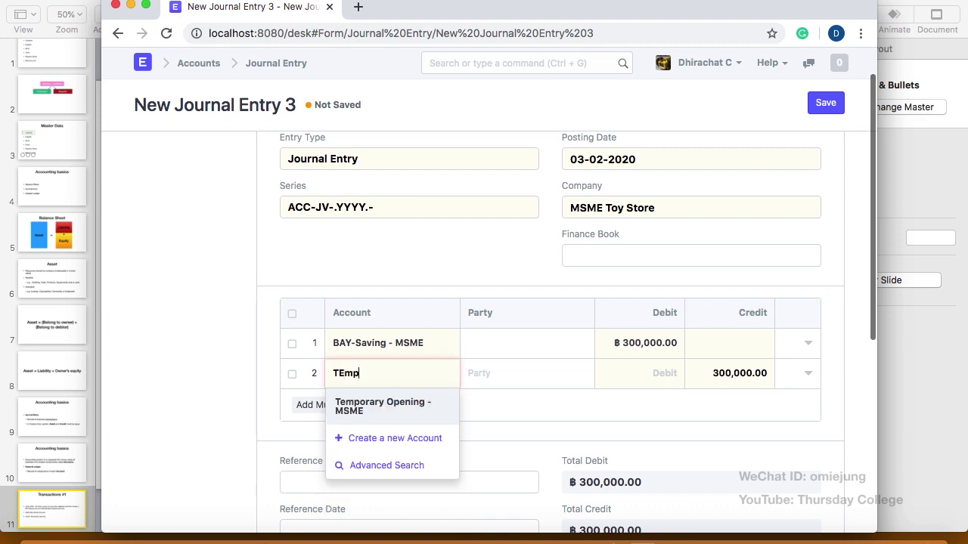
pyautogui.click(374, 409)
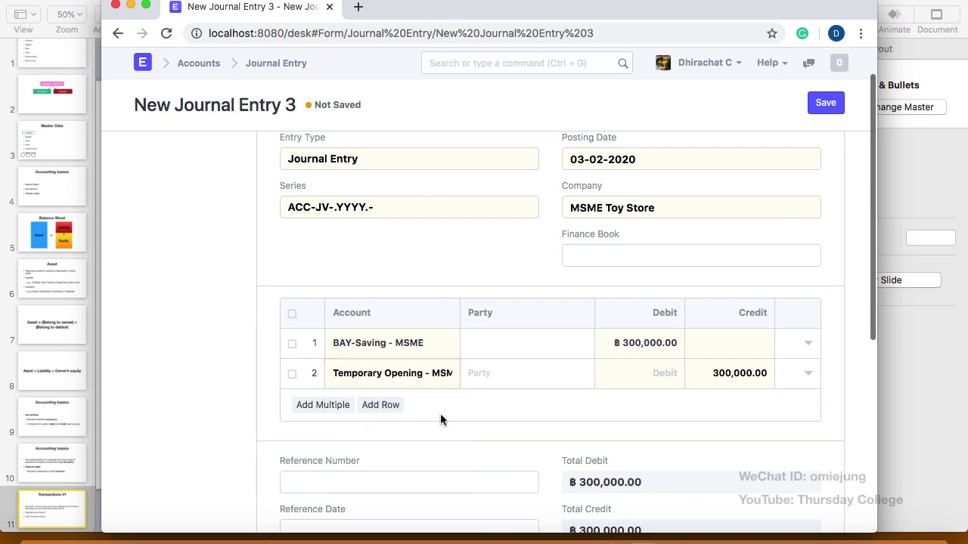
# - Review the journal entry's totals and remaining fields, and save it as a draft
pyautogui.scroll(-1, 440, 413)
pyautogui.scroll(-2, 436, 327)
pyautogui.scroll(-1, 436, 325)
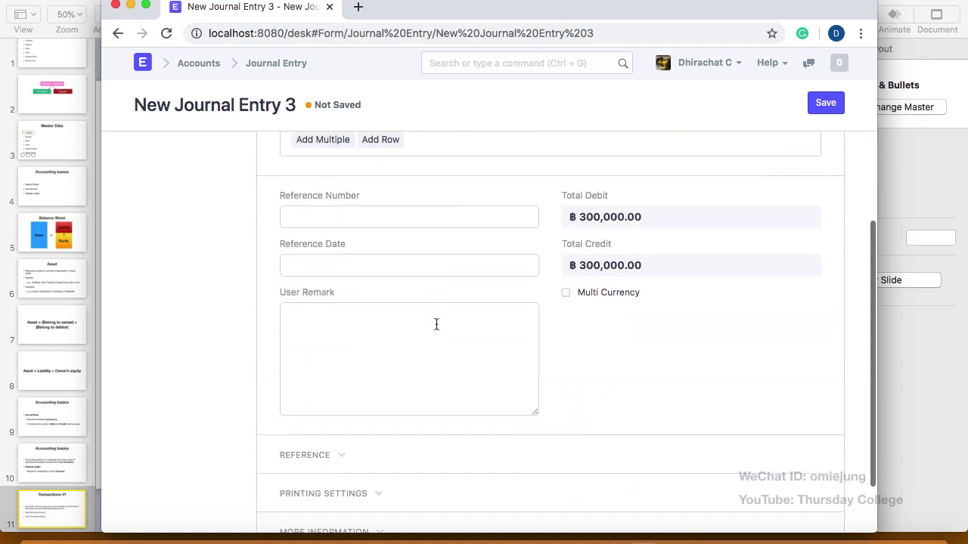
pyautogui.scroll(1, 436, 324)
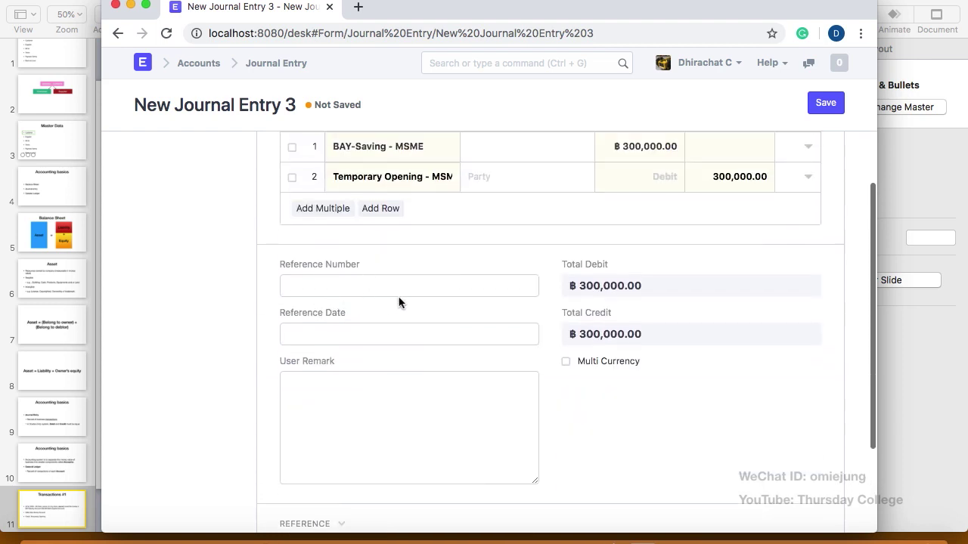
pyautogui.scroll(-2, 399, 303)
pyautogui.scroll(5, 399, 303)
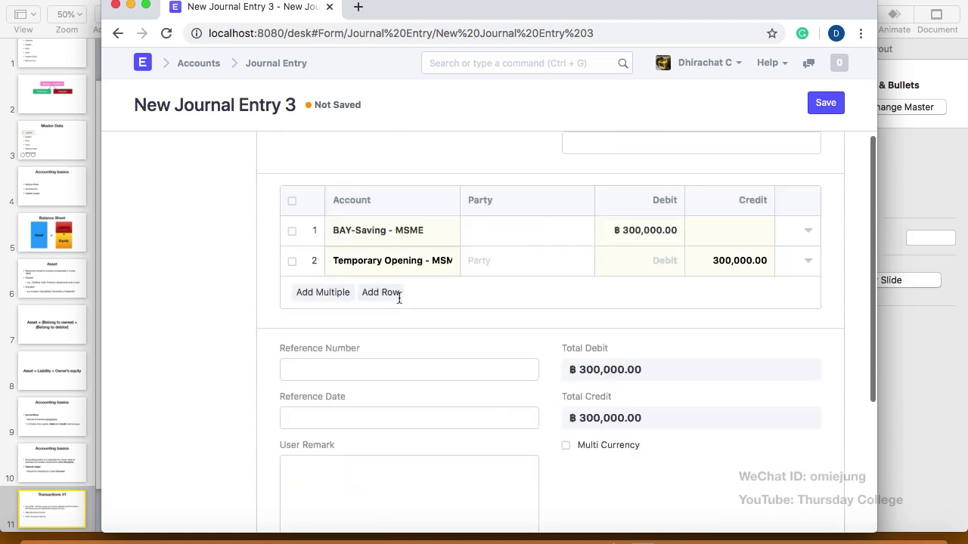
pyautogui.scroll(2, 399, 303)
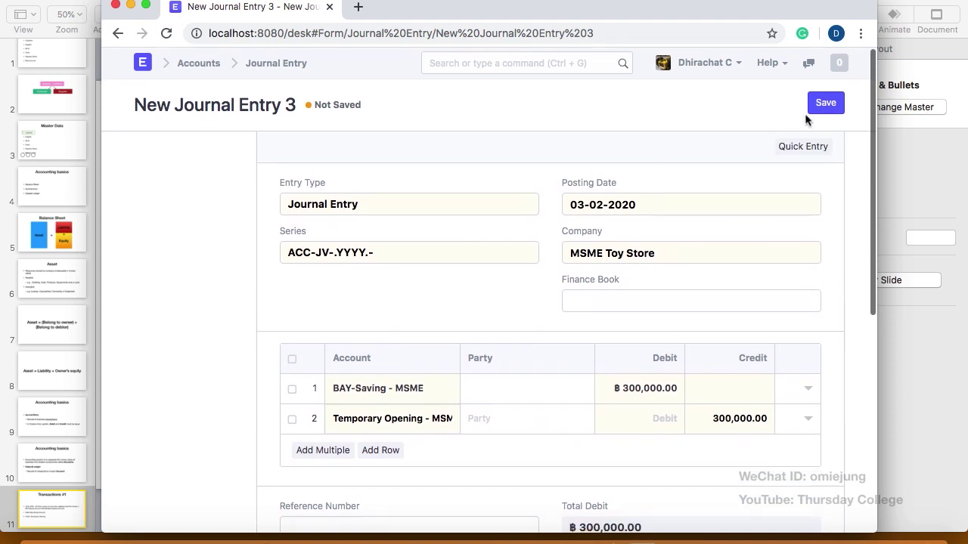
pyautogui.click(826, 106)
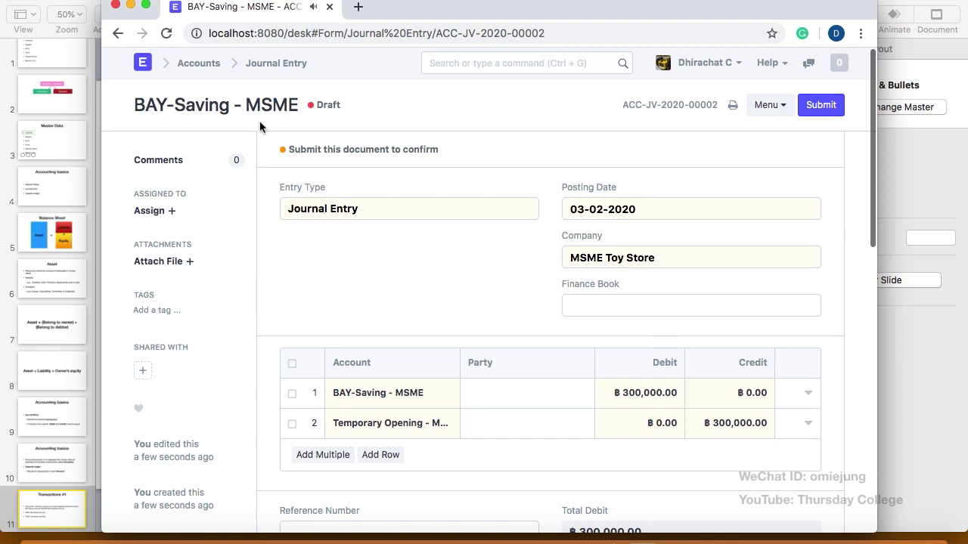
# - Open the Accounts module in a separate browser tab and expand the Equity group in the Chart of Accounts
pyautogui.rightClick(207, 63)
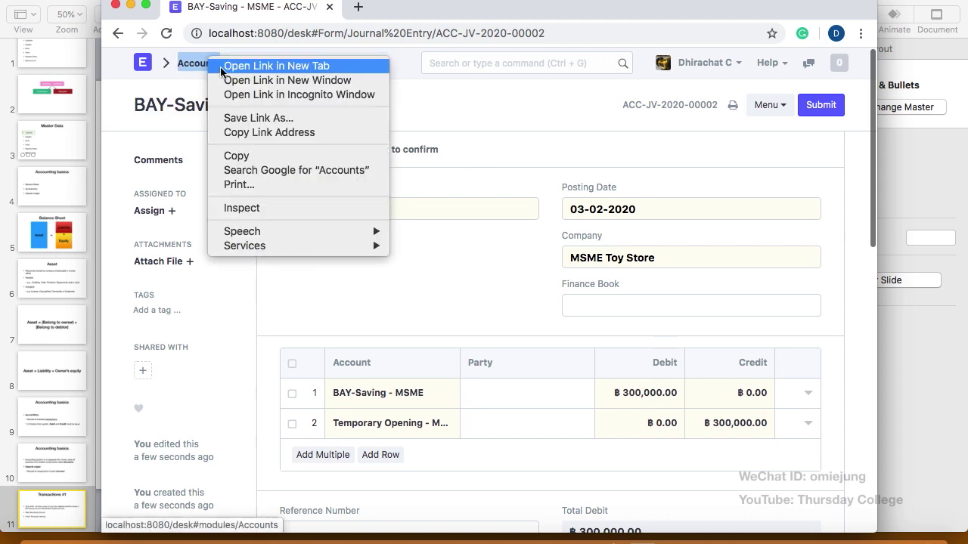
pyautogui.click(220, 66)
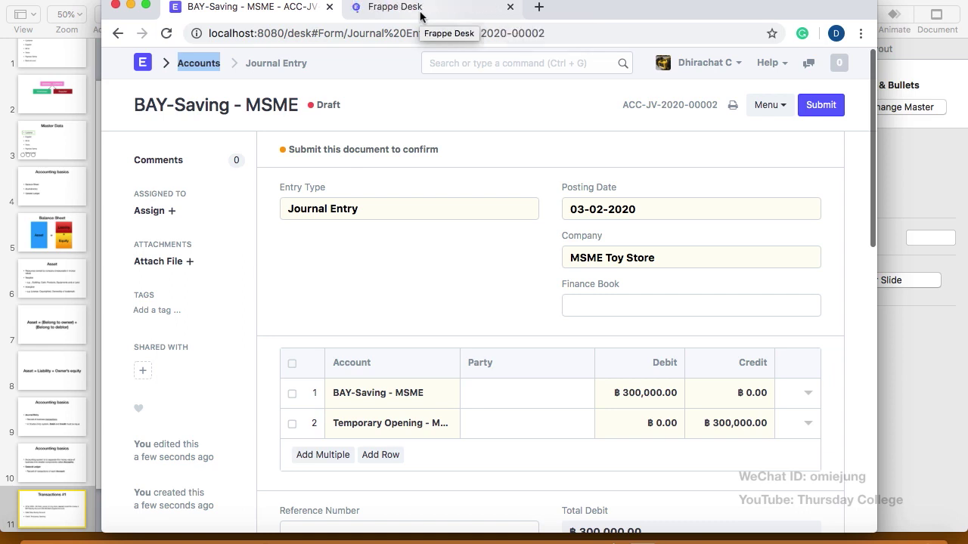
pyautogui.click(421, 14)
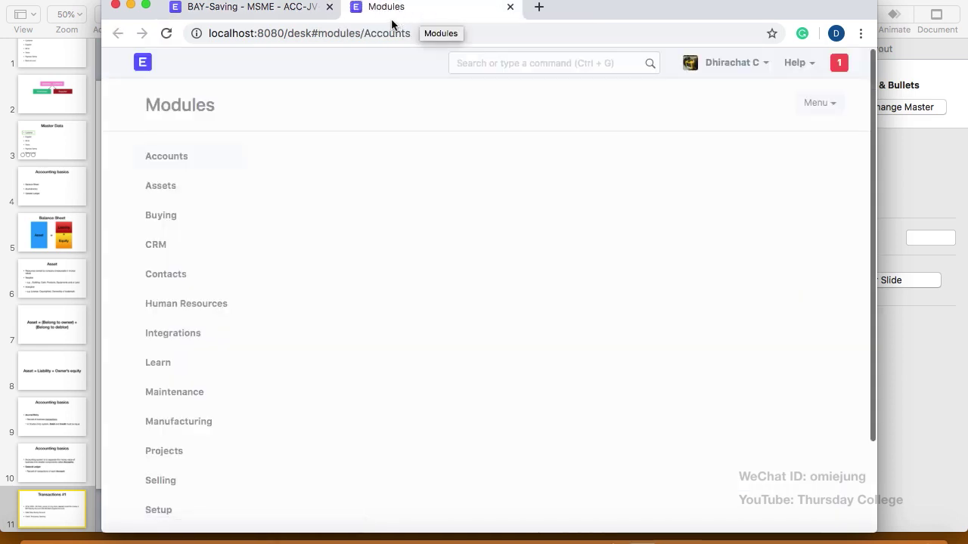
pyautogui.click(174, 160)
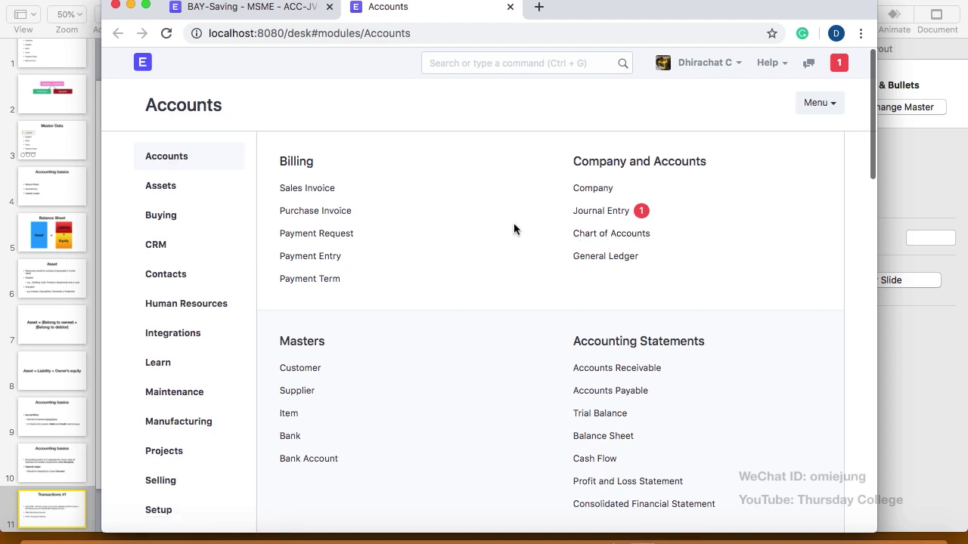
pyautogui.click(588, 235)
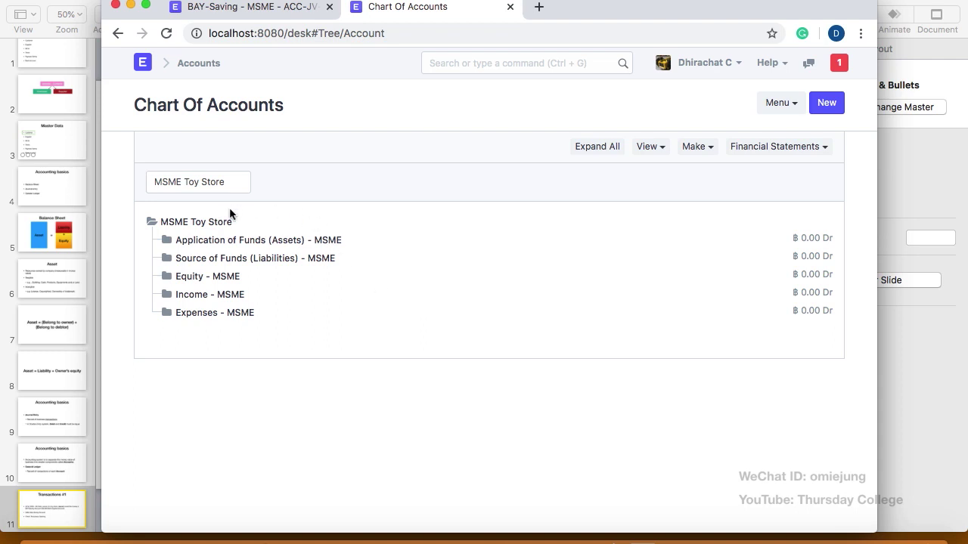
pyautogui.click(206, 280)
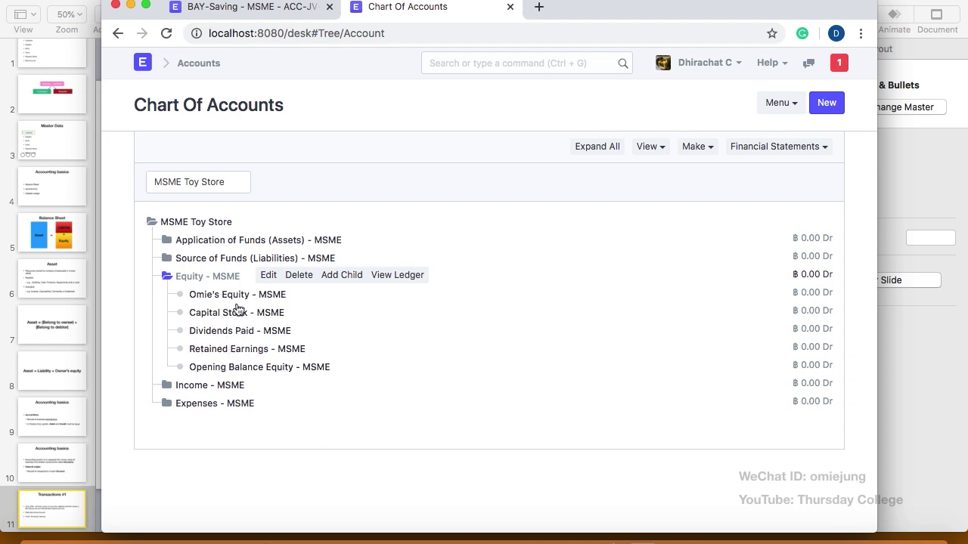
pyautogui.click(341, 276)
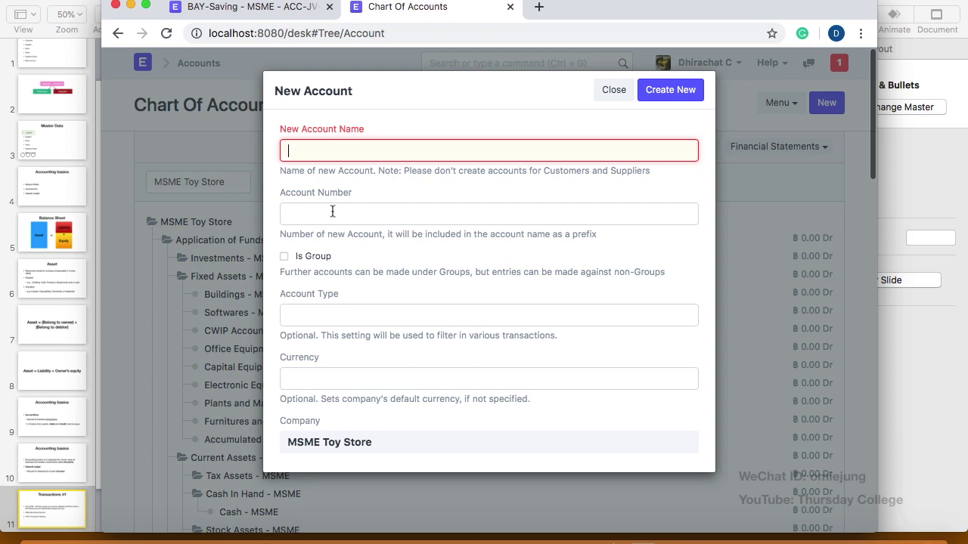
pyautogui.click(369, 316)
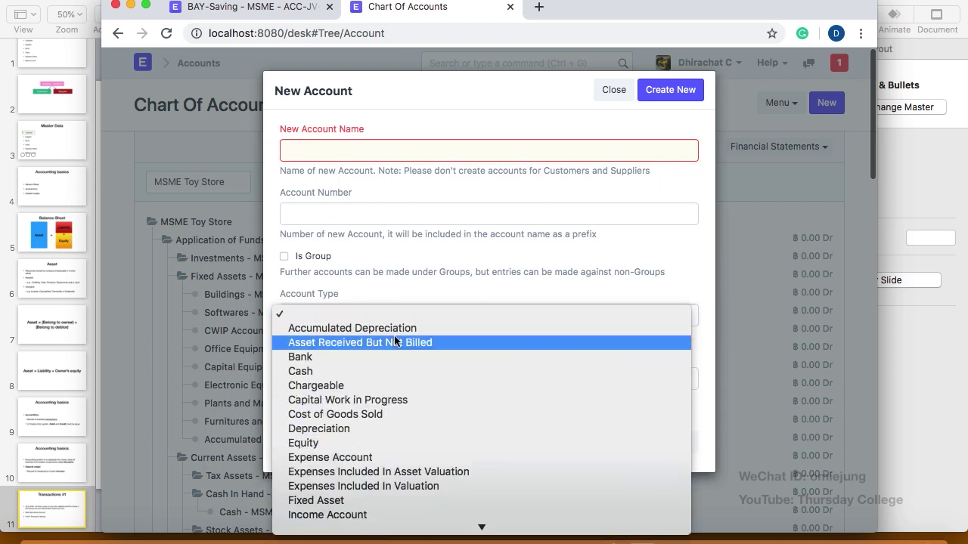
pyautogui.click(439, 272)
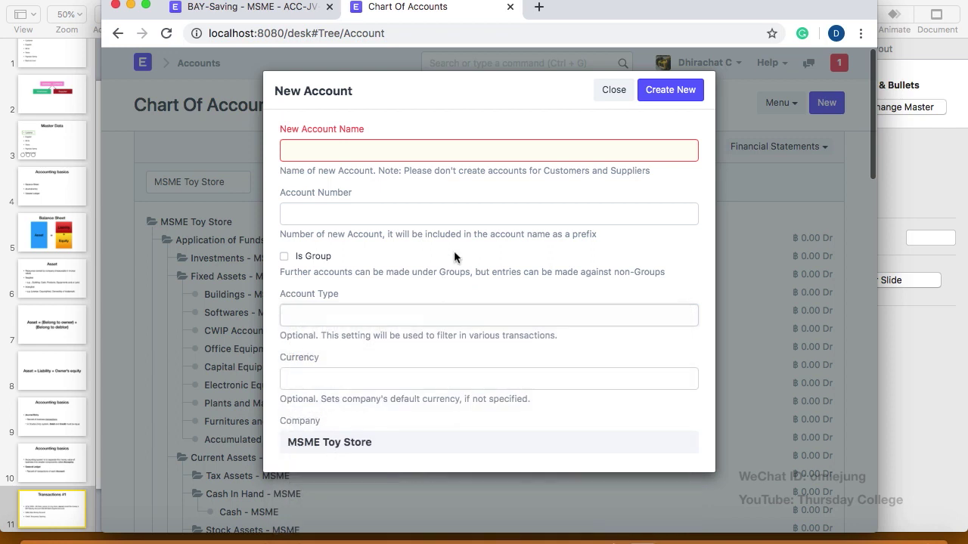
pyautogui.click(612, 91)
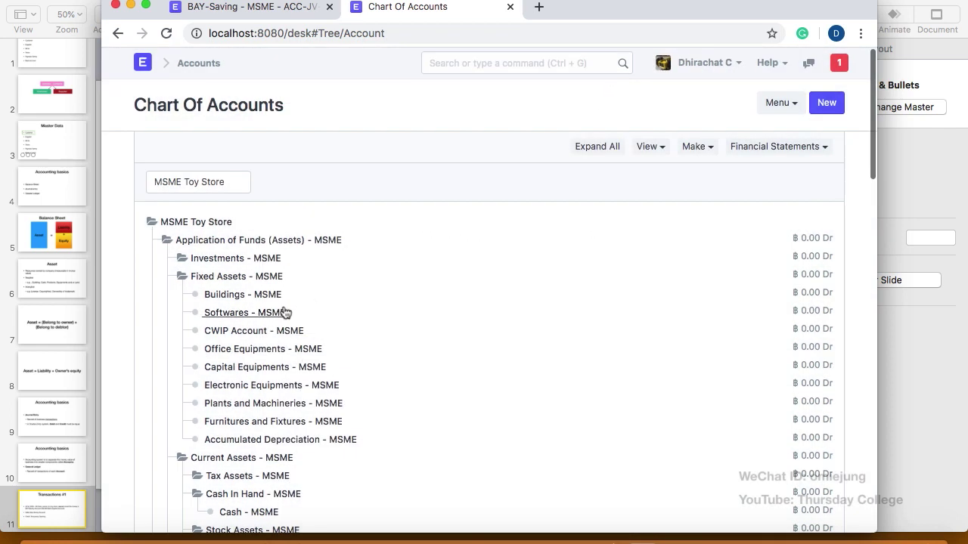
# - Look through the expanded account tree to find the accounts under Equity - MSME
pyautogui.scroll(-2, 301, 414)
pyautogui.scroll(-10, 301, 414)
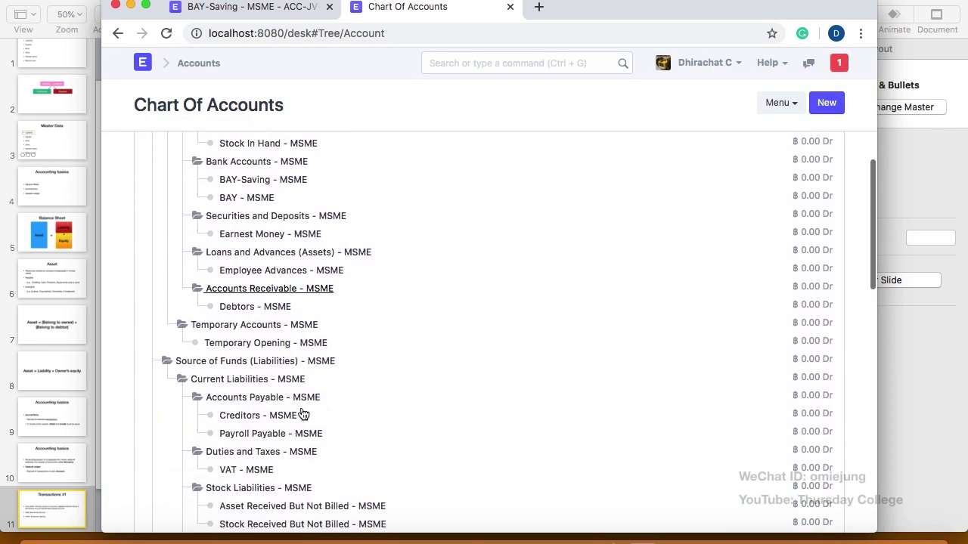
pyautogui.scroll(-6, 302, 414)
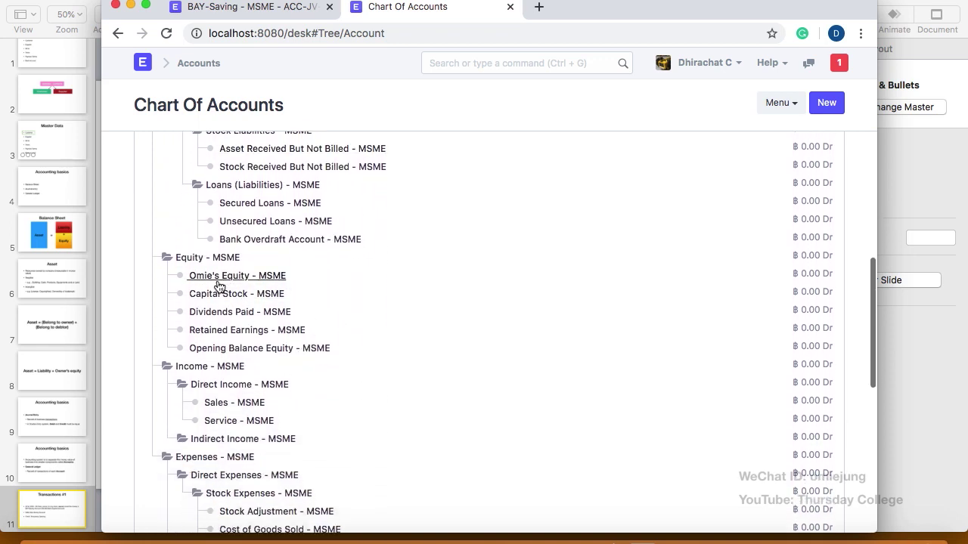
pyautogui.scroll(-2, 220, 284)
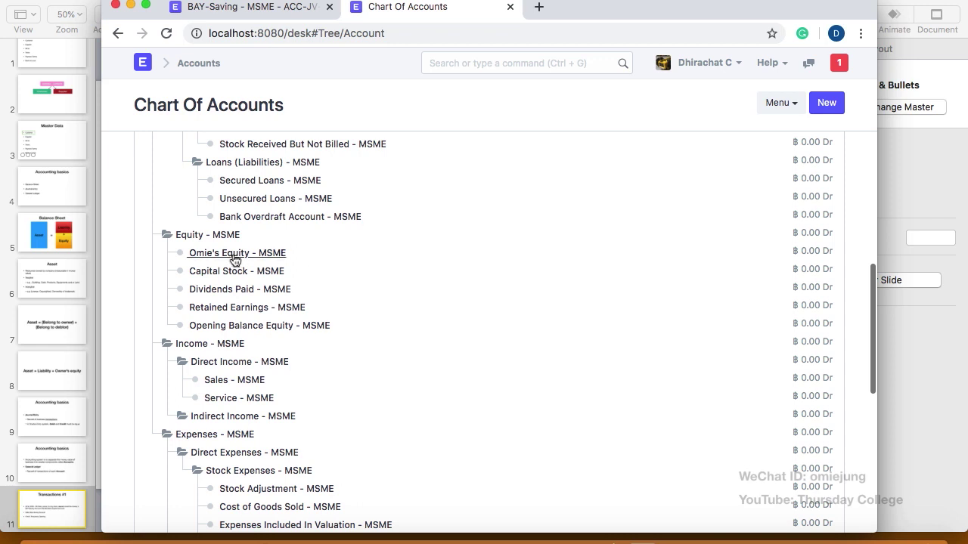
# - Return to the draft journal entry and review its debit and credit rows
pyautogui.click(283, 8)
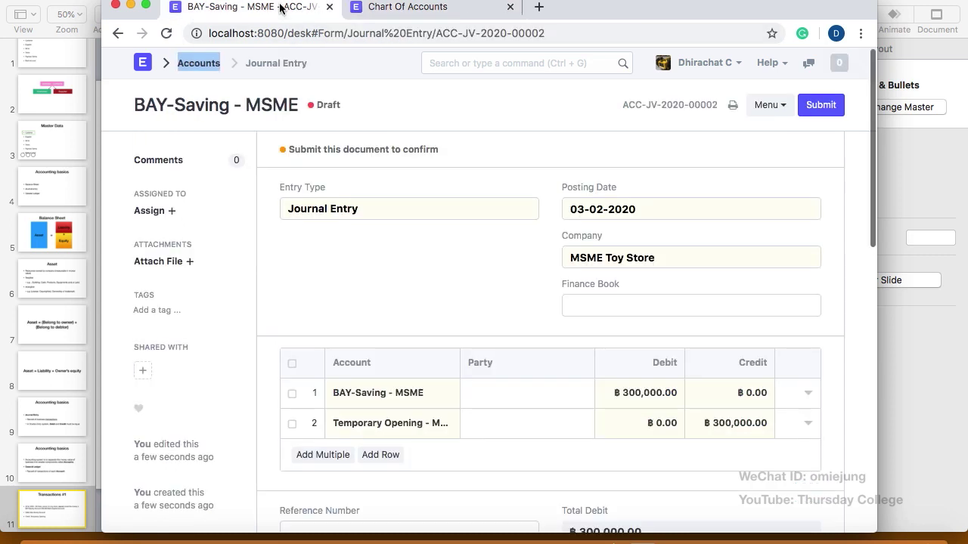
pyautogui.scroll(-4, 374, 299)
pyautogui.scroll(2, 495, 296)
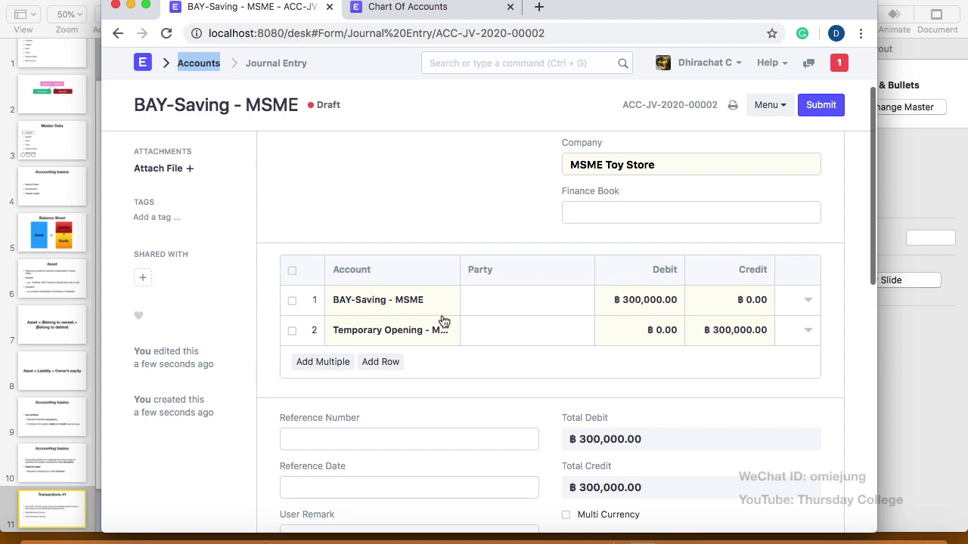
# - Submit the draft BAY-Saving - MSME journal entry permanently
pyautogui.scroll(2, 444, 322)
pyautogui.scroll(-1, 443, 321)
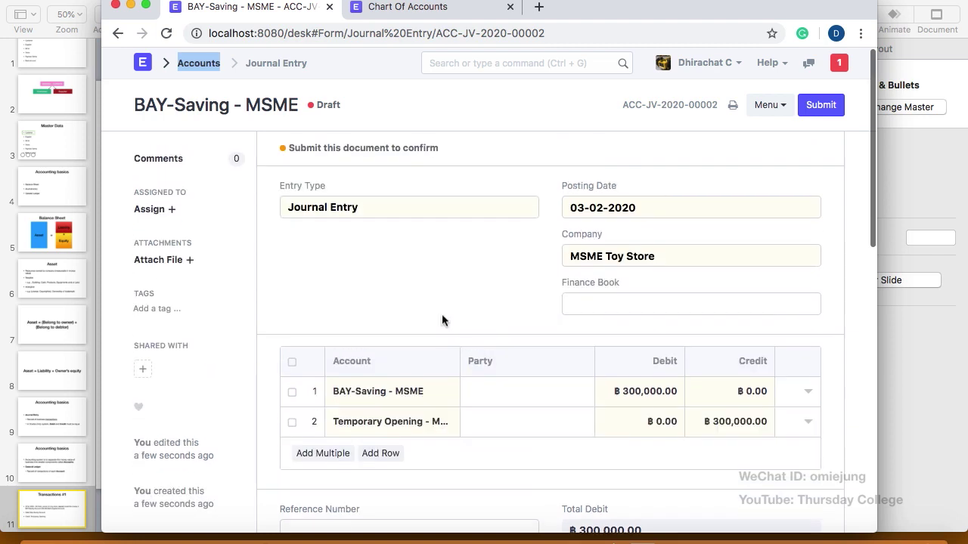
pyautogui.click(812, 110)
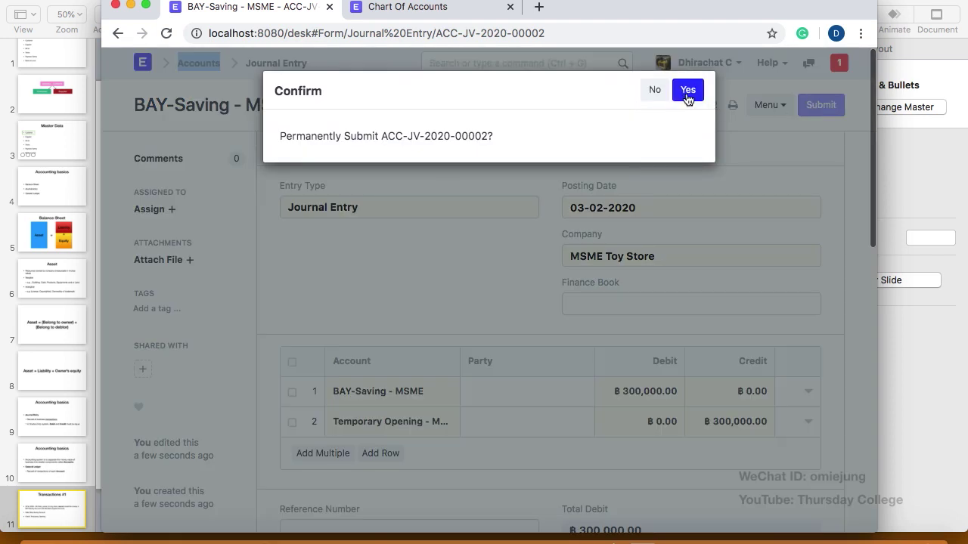
pyautogui.click(688, 91)
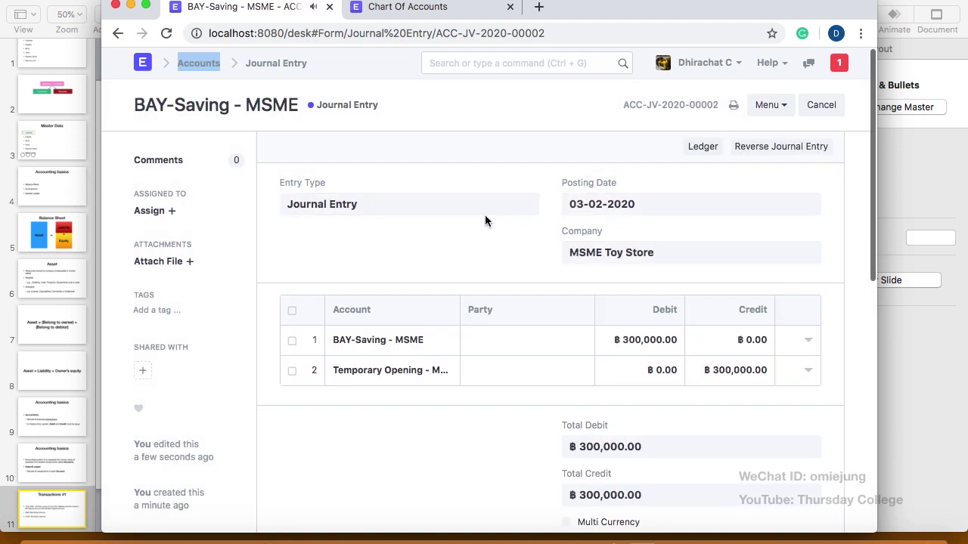
# - Open the Balance Sheet report from the Accounts module in a separate browser tab and examine its asset and temporary account rows
pyautogui.rightClick(199, 66)
pyautogui.click(232, 67)
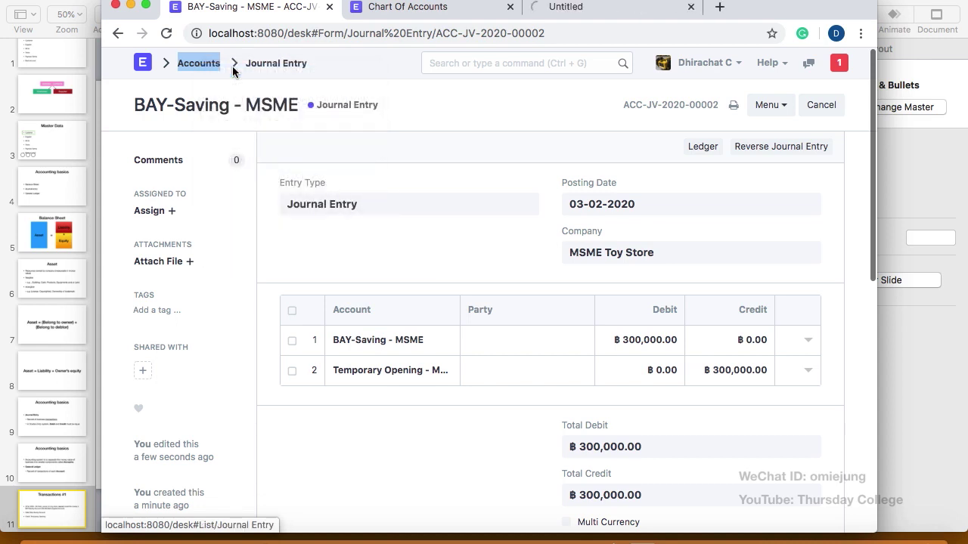
pyautogui.click(593, 9)
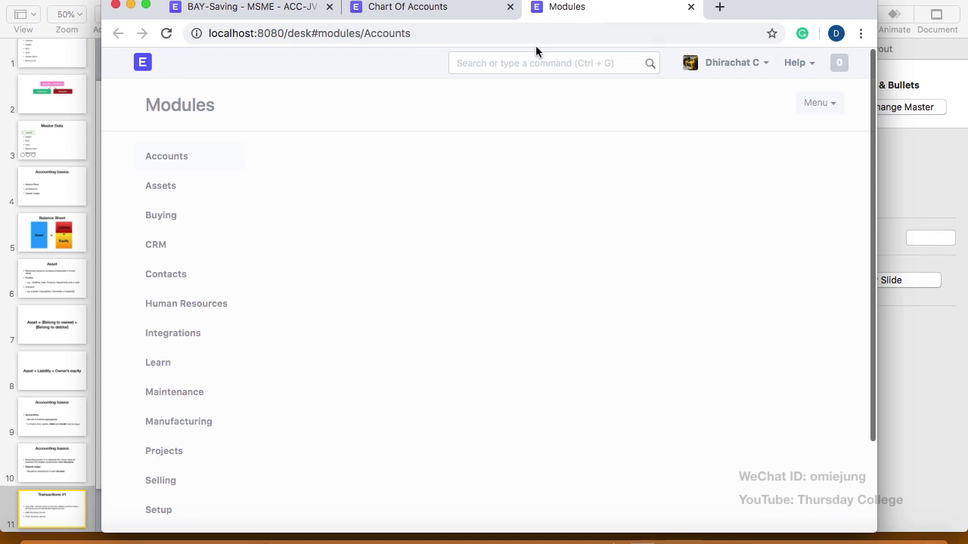
pyautogui.click(144, 66)
pyautogui.click(706, 146)
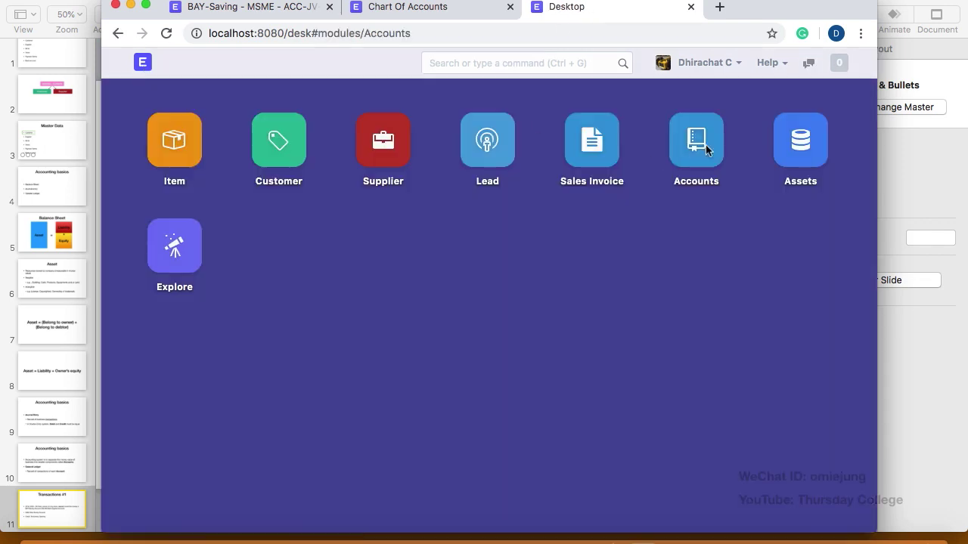
pyautogui.scroll(-3, 663, 281)
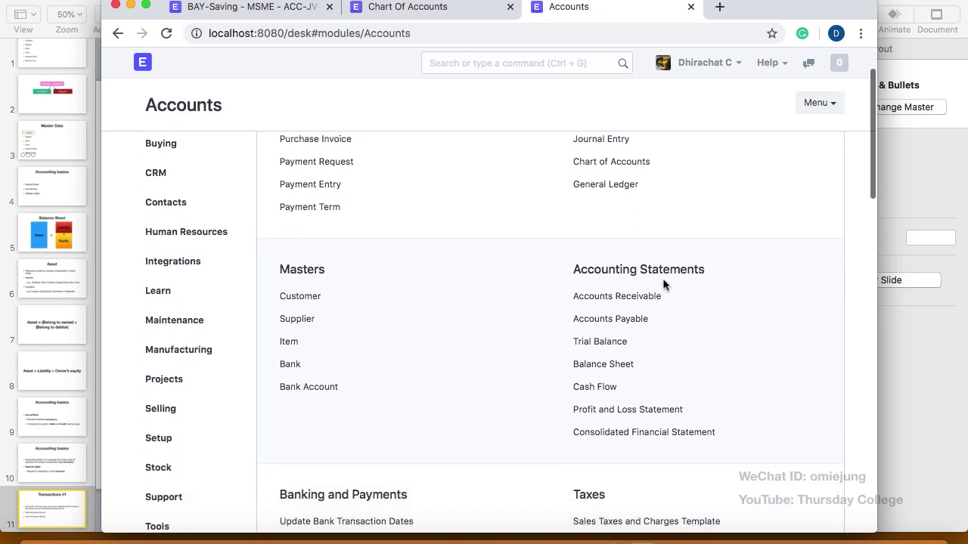
pyautogui.click(626, 302)
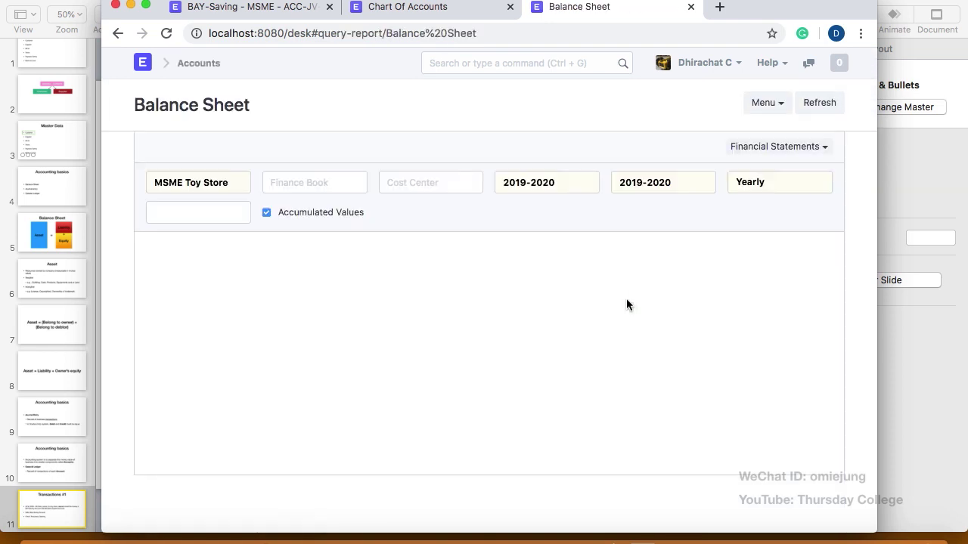
pyautogui.scroll(-5, 381, 339)
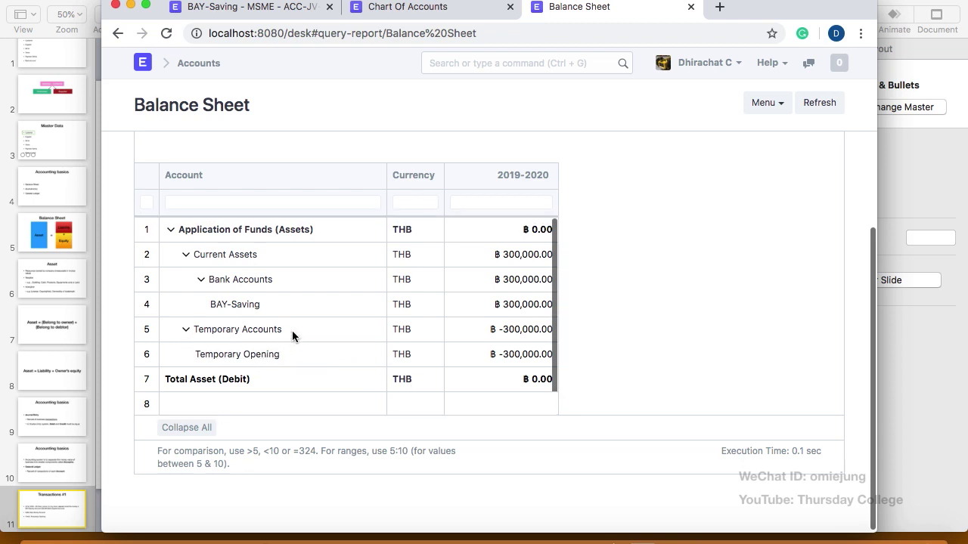
pyautogui.scroll(-1, 291, 331)
pyautogui.scroll(2, 593, 291)
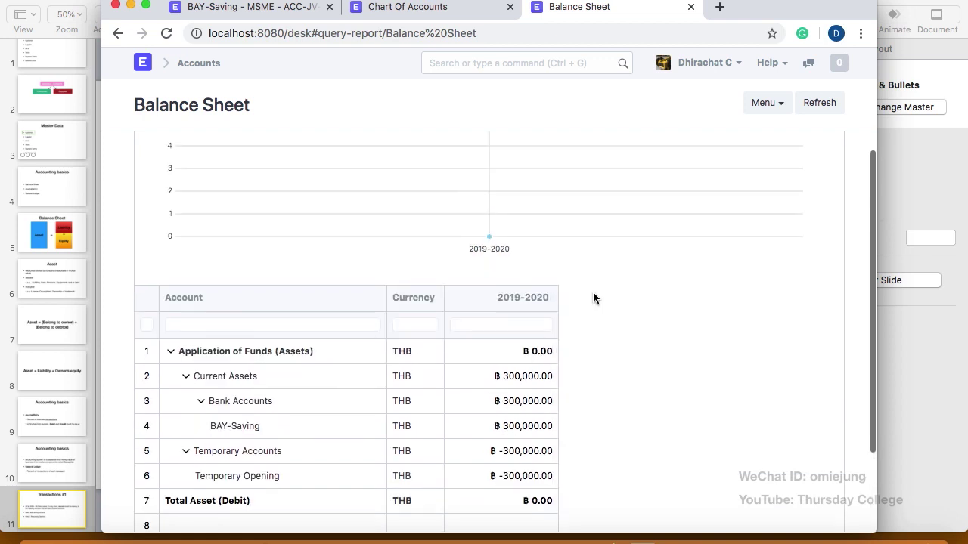
pyautogui.scroll(-2, 593, 292)
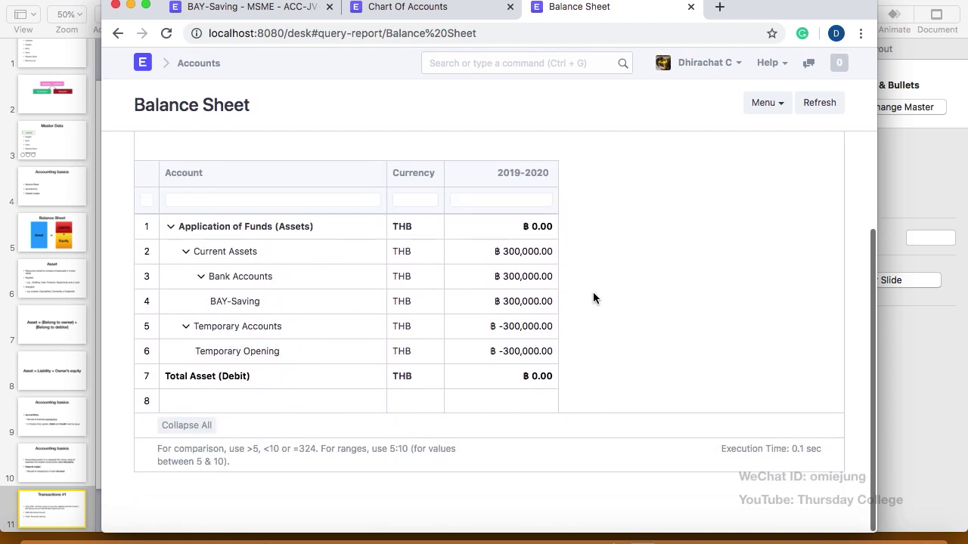
pyautogui.scroll(2, 592, 292)
# - Switch to the Keynote presentation, play the Transactions #1 slides through the continuation slide, and end the slideshow
pyautogui.click(290, 11)
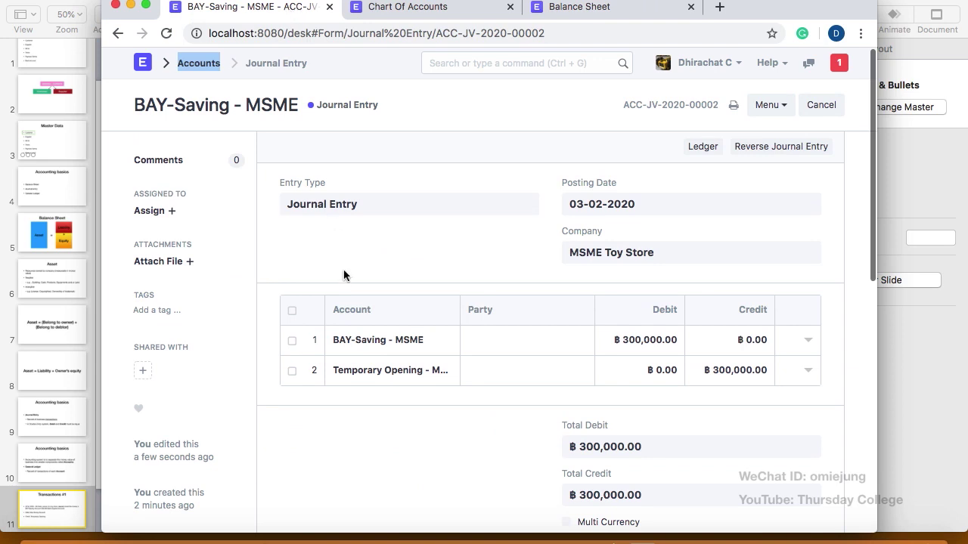
pyautogui.click(22, 371)
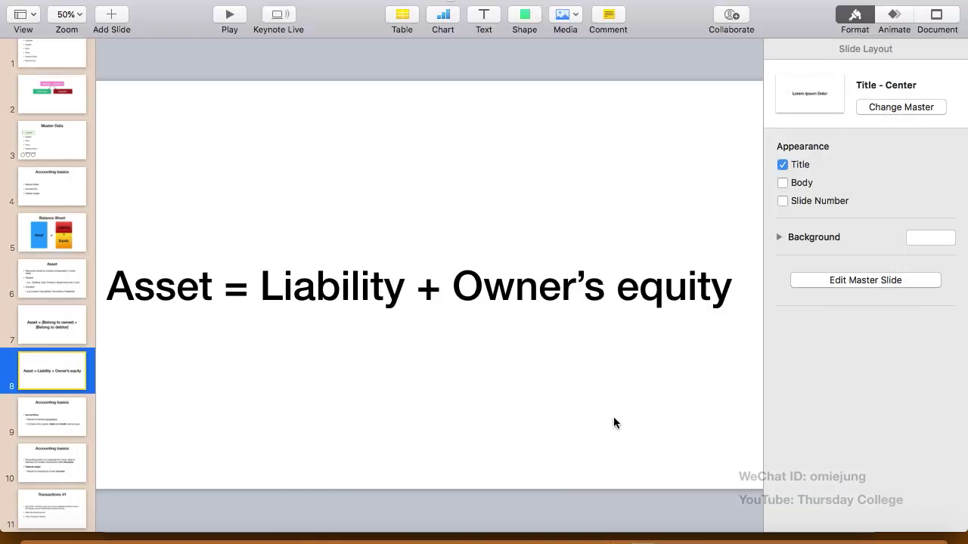
pyautogui.scroll(-1, 52, 427)
pyautogui.click(51, 427)
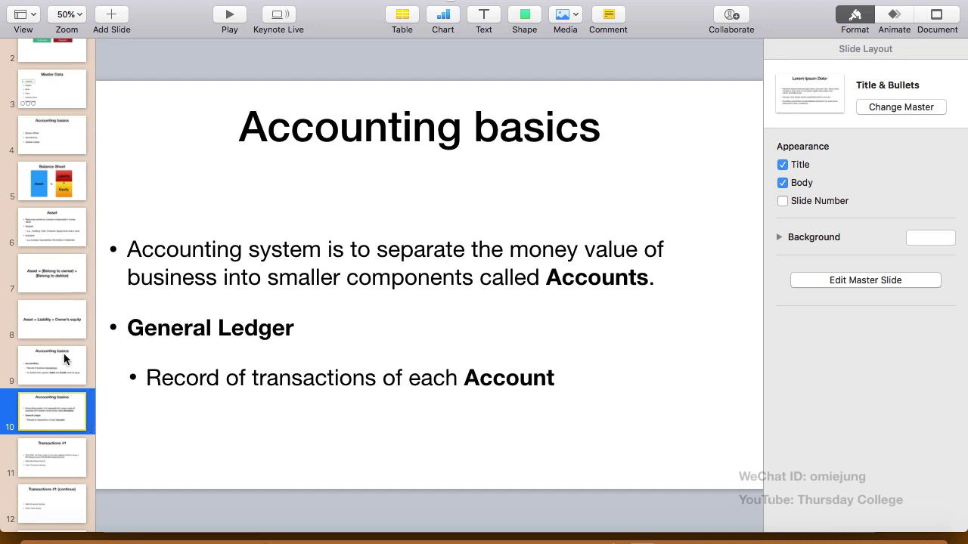
pyautogui.click(231, 16)
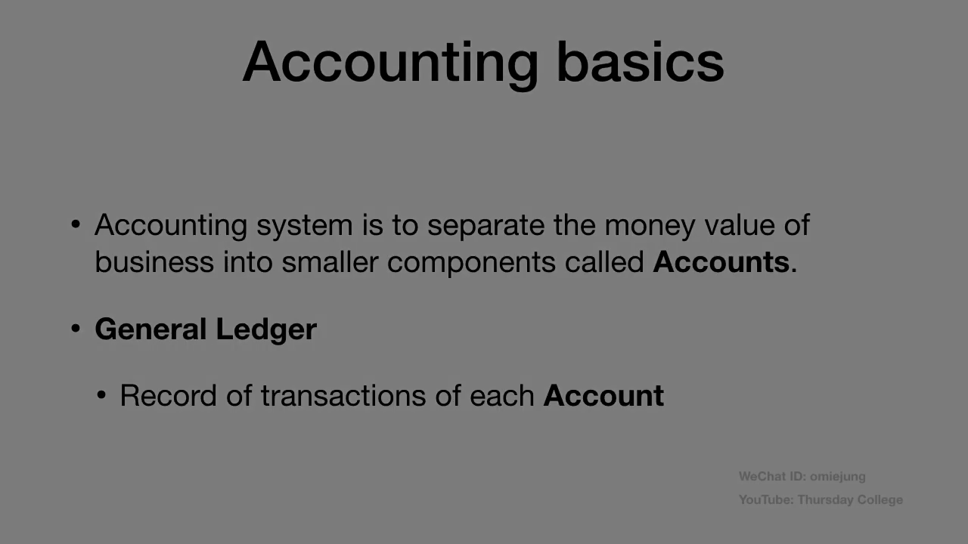
pyautogui.press('Right')
pyautogui.press('Right')
pyautogui.press('Left')
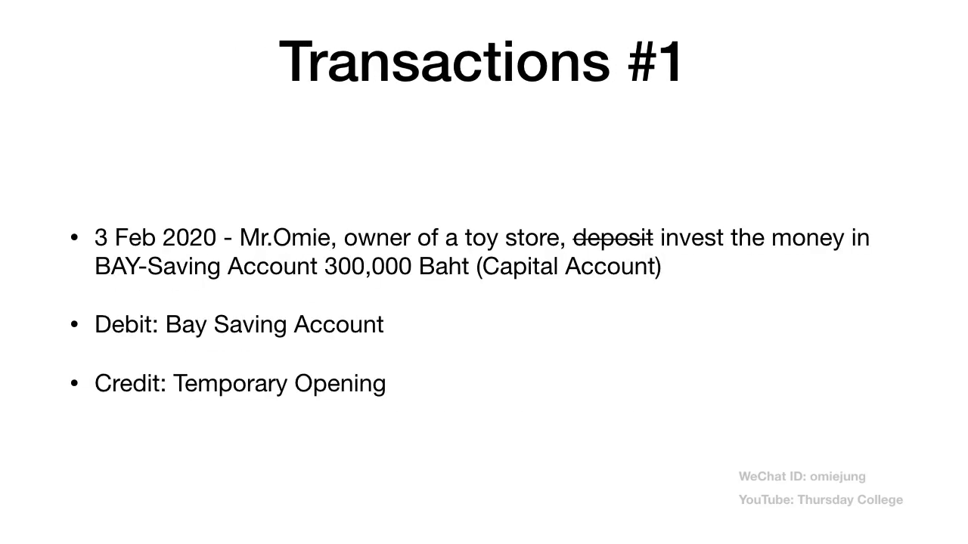
pyautogui.press('Right')
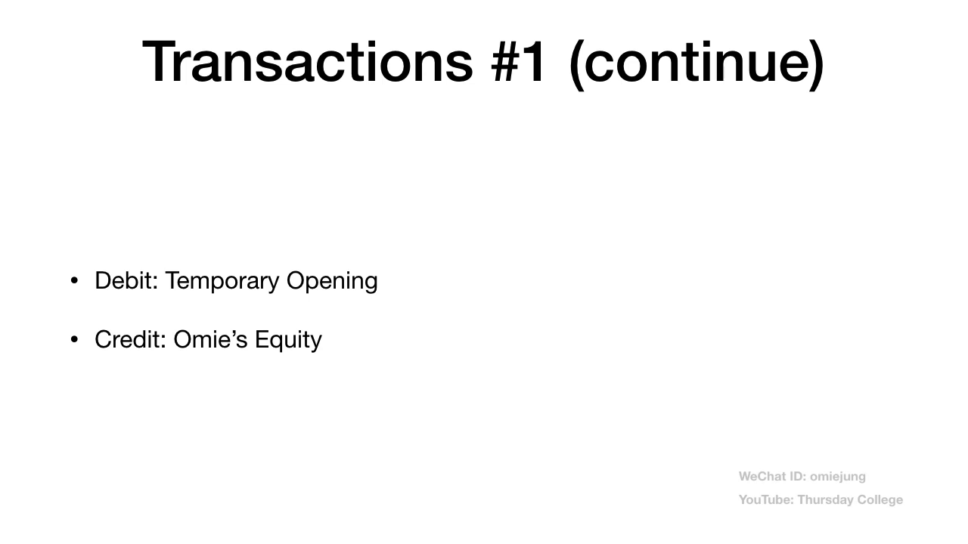
pyautogui.press('Escape')
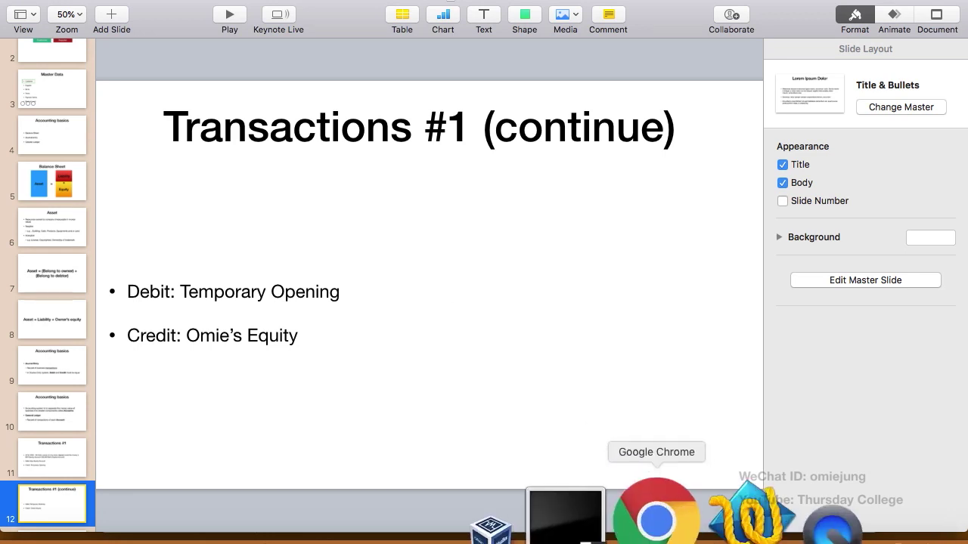
# - Switch to Google Chrome and start a new journal entry from the Journal Entry list
pyautogui.click(648, 521)
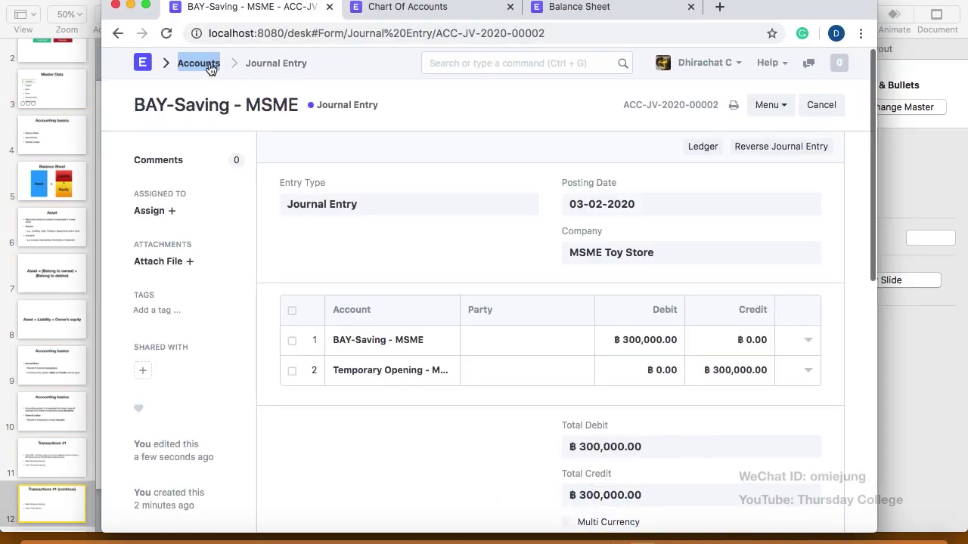
pyautogui.click(274, 64)
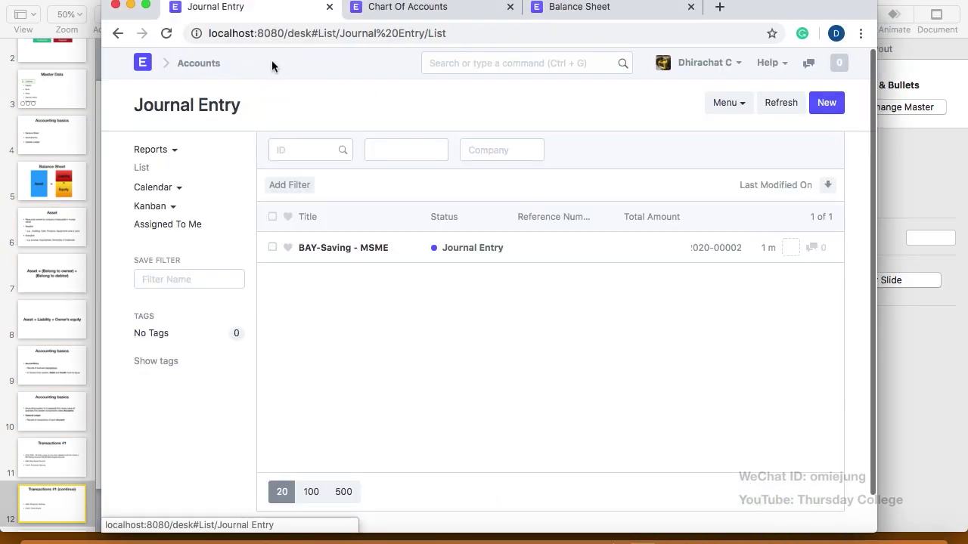
pyautogui.click(812, 101)
# - Set the first row's account to Temporary Opening - MSME and add a second row for the owner's equity account
pyautogui.scroll(-3, 407, 348)
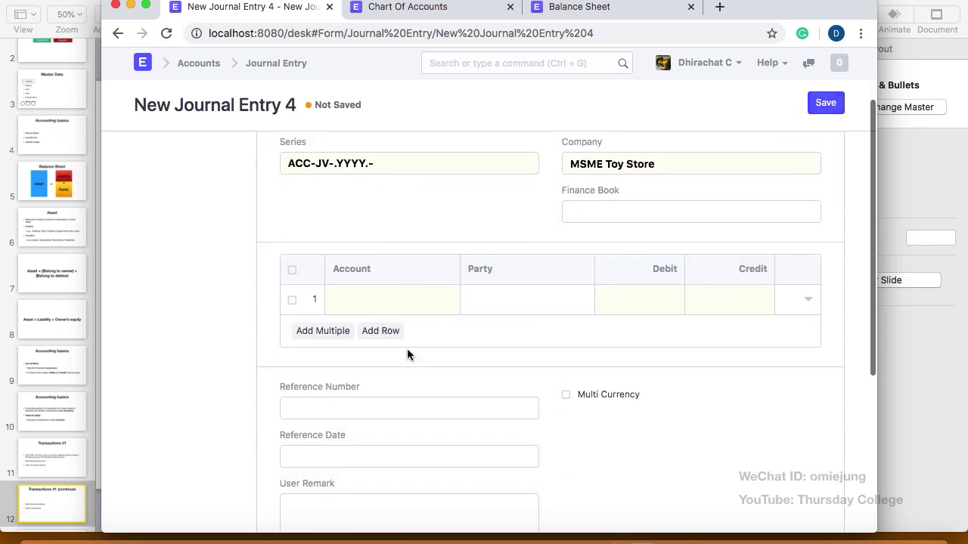
pyautogui.click(394, 300)
pyautogui.write('Tem')
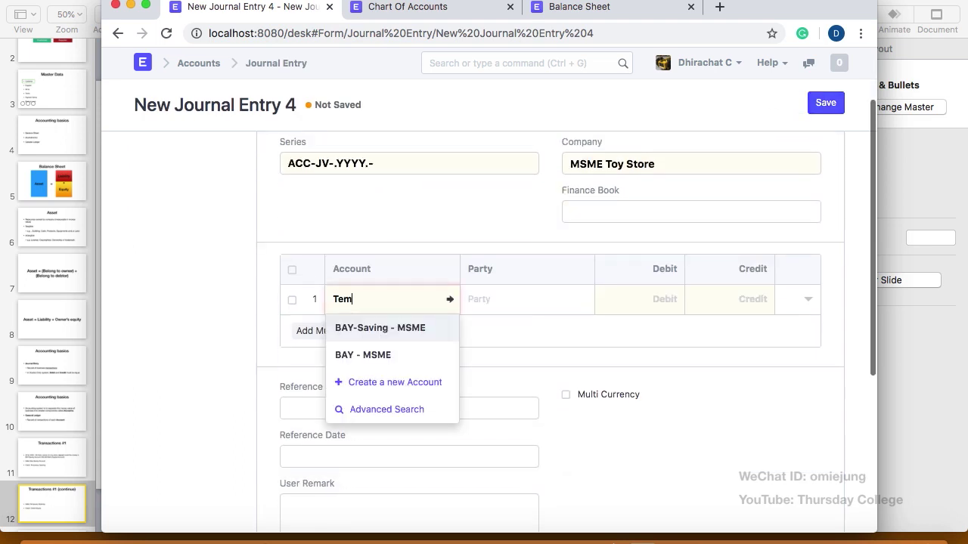
pyautogui.write('p')
pyautogui.click(395, 334)
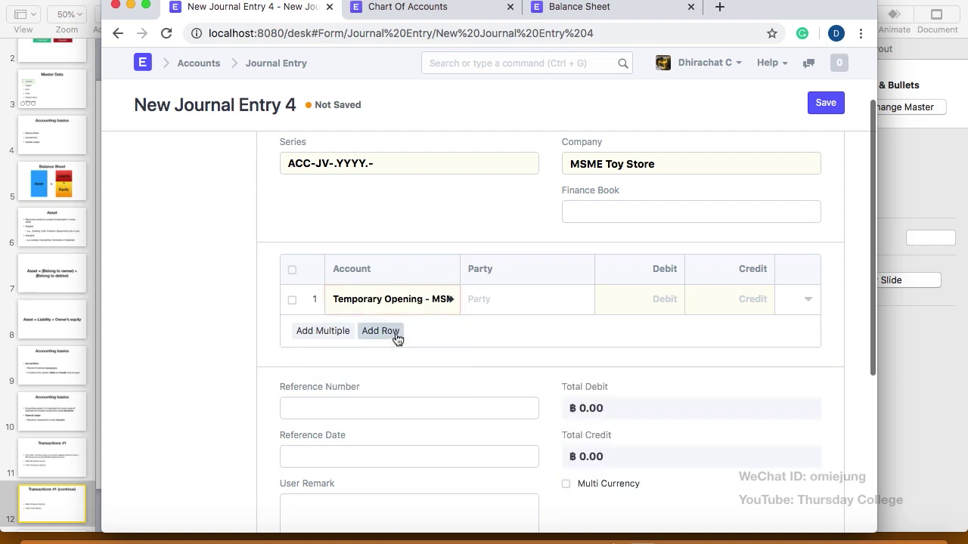
pyautogui.click(380, 330)
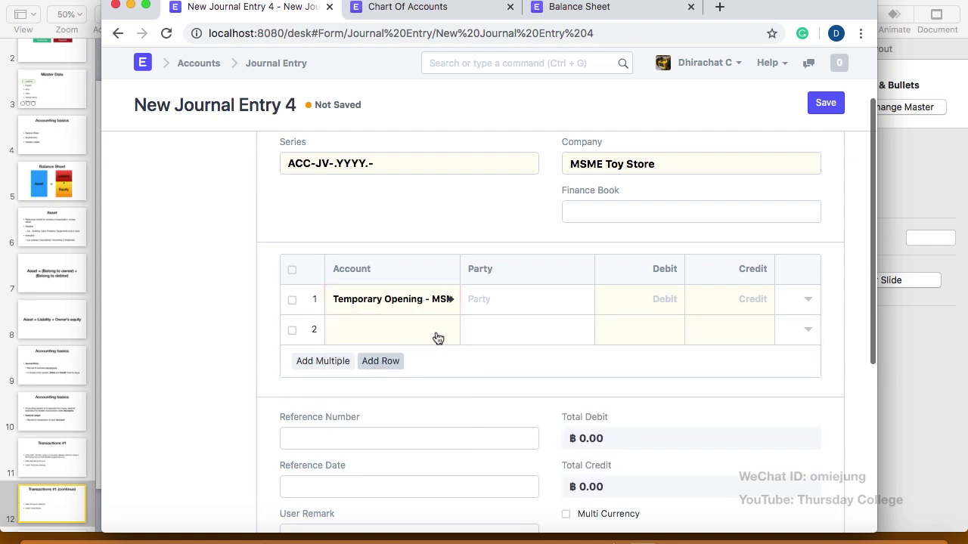
pyautogui.click(391, 333)
pyautogui.write('Omi')
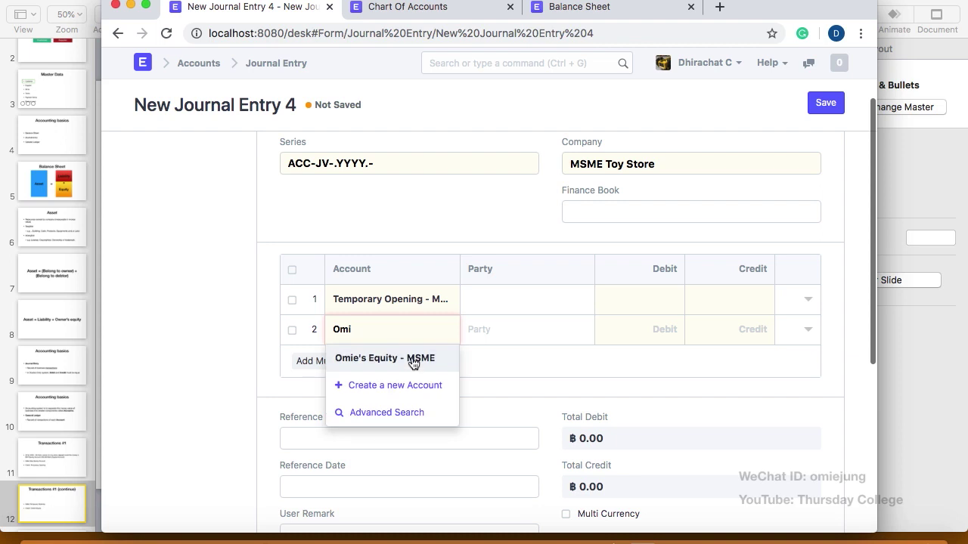
pyautogui.click(411, 356)
# - Debit 300,000 to the Temporary Opening row and credit 300,000 to the owner's equity row
pyautogui.click(661, 299)
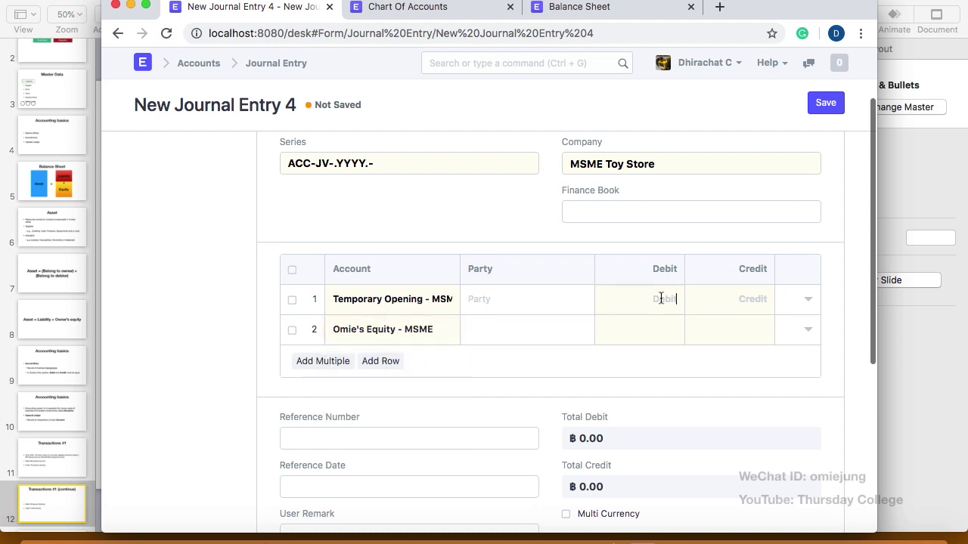
pyautogui.write('300000')
pyautogui.click(705, 328)
pyautogui.write('30000')
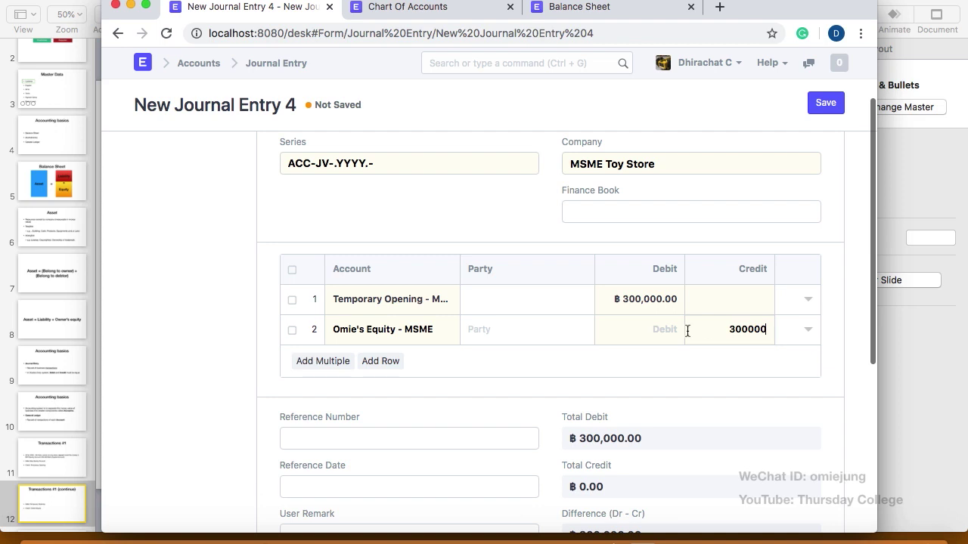
pyautogui.click(629, 329)
# - Review the new entry's totals and save it as a draft
pyautogui.scroll(-5, 536, 358)
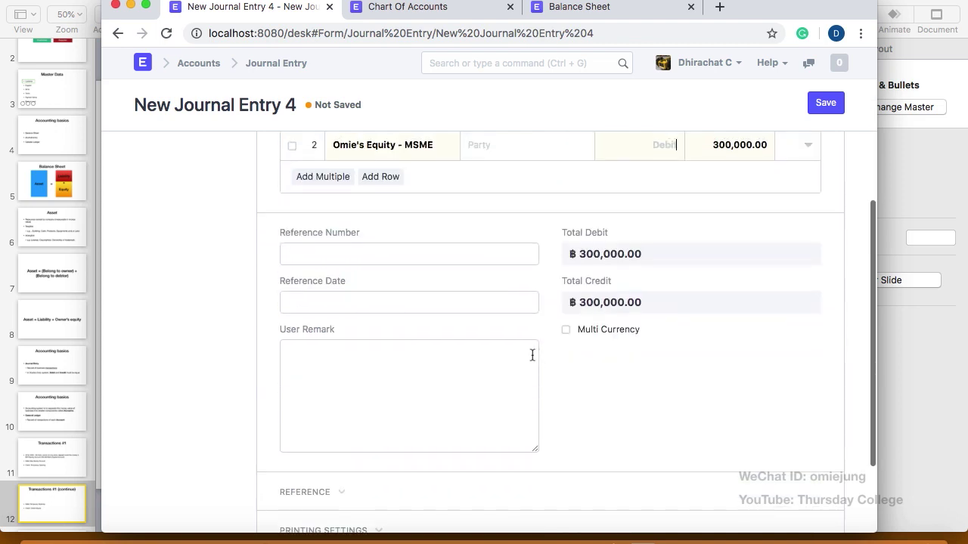
pyautogui.scroll(7, 413, 406)
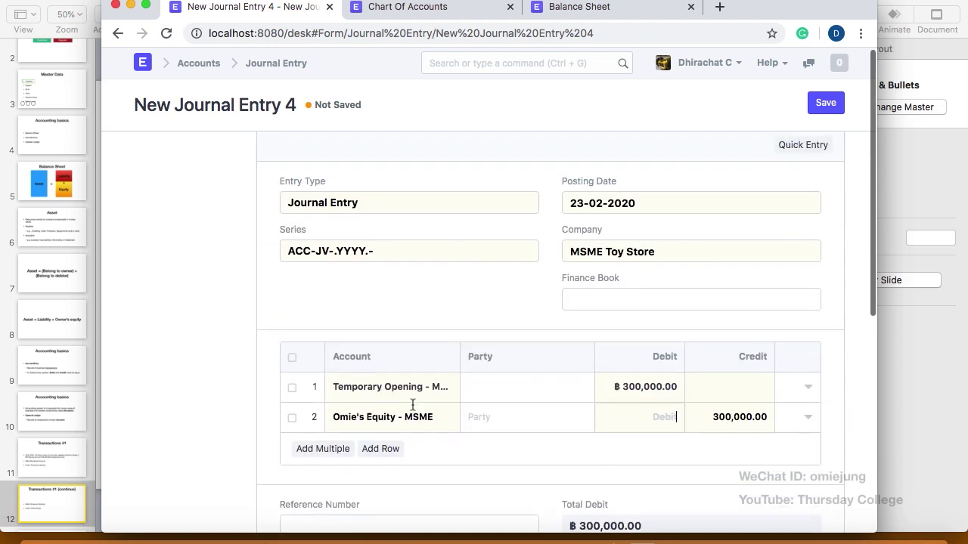
pyautogui.click(826, 106)
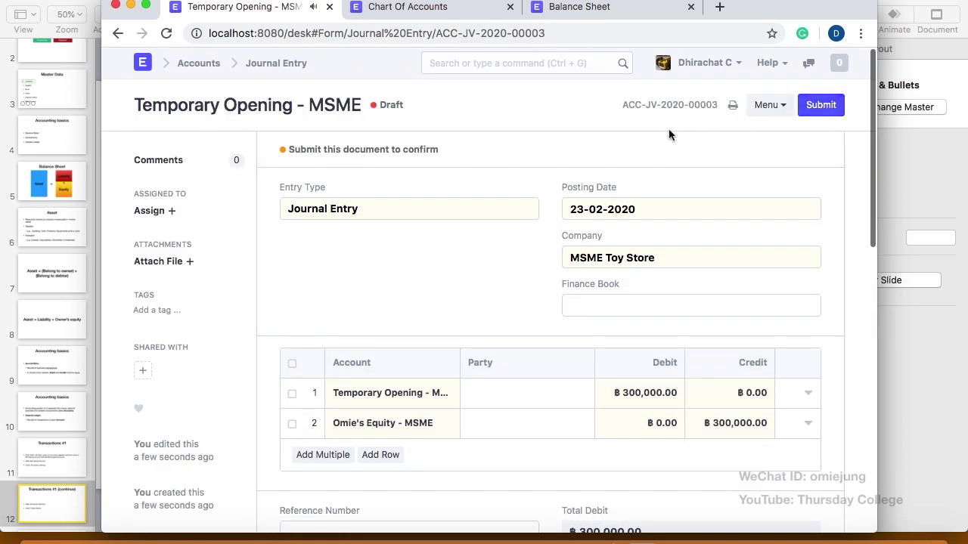
# - Reopen the draft Temporary Opening - MSME entry from the Journal Entry list and submit it permanently
pyautogui.click(277, 64)
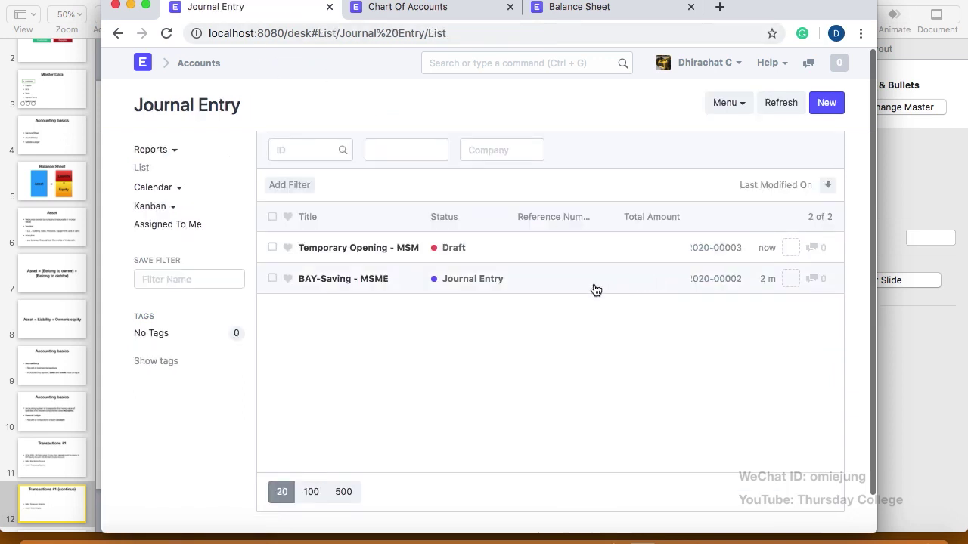
pyautogui.click(383, 250)
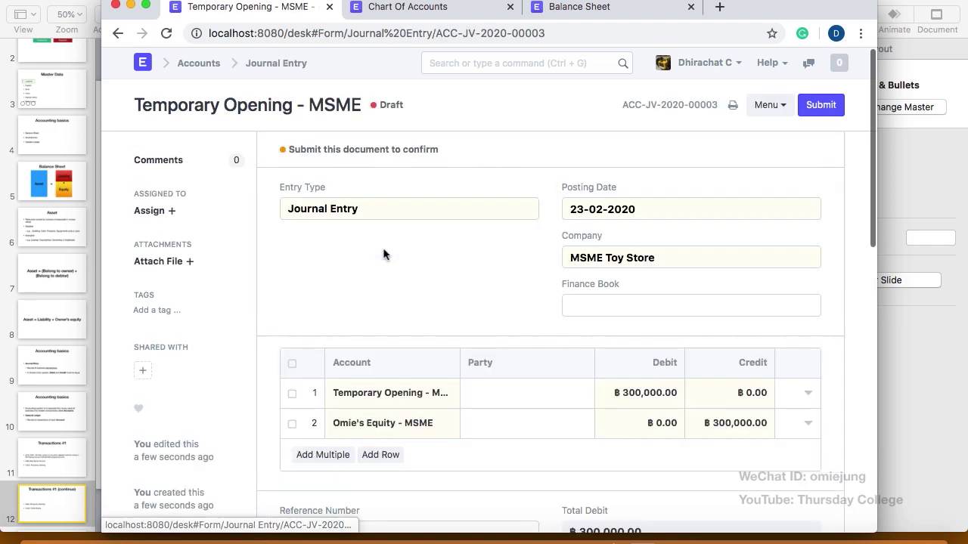
pyautogui.click(830, 106)
pyautogui.click(687, 90)
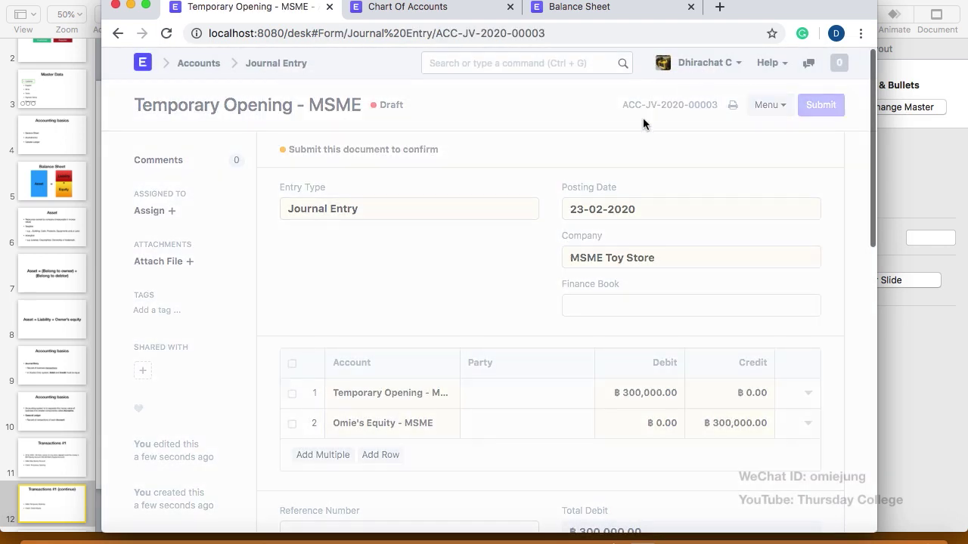
# - Refresh the Balance Sheet report and review its asset and equity rows
pyautogui.click(564, 7)
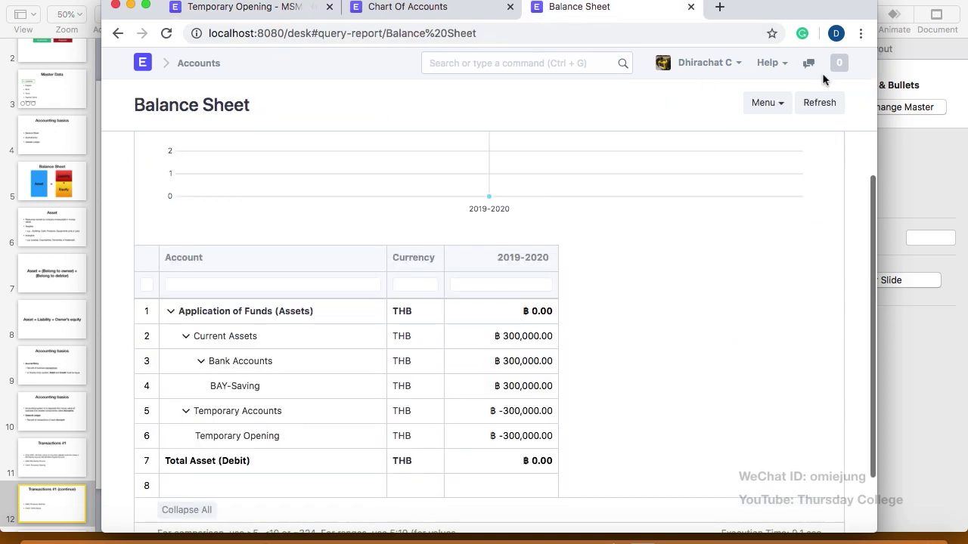
pyautogui.click(820, 103)
pyautogui.scroll(-5, 393, 255)
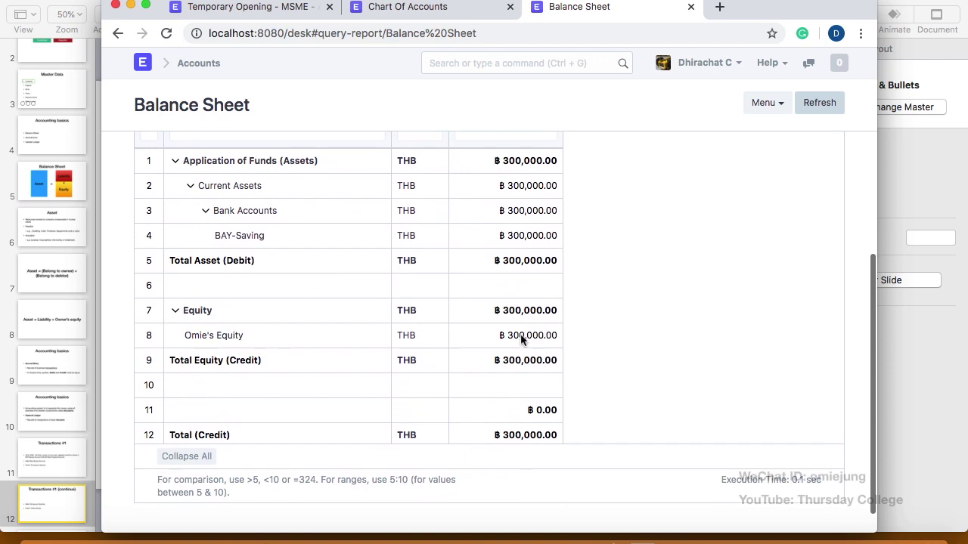
# - Switch to the Keynote presentation and play it from the Transactions #1 slide through to the Transactions #2 slide
pyautogui.scroll(1, 520, 340)
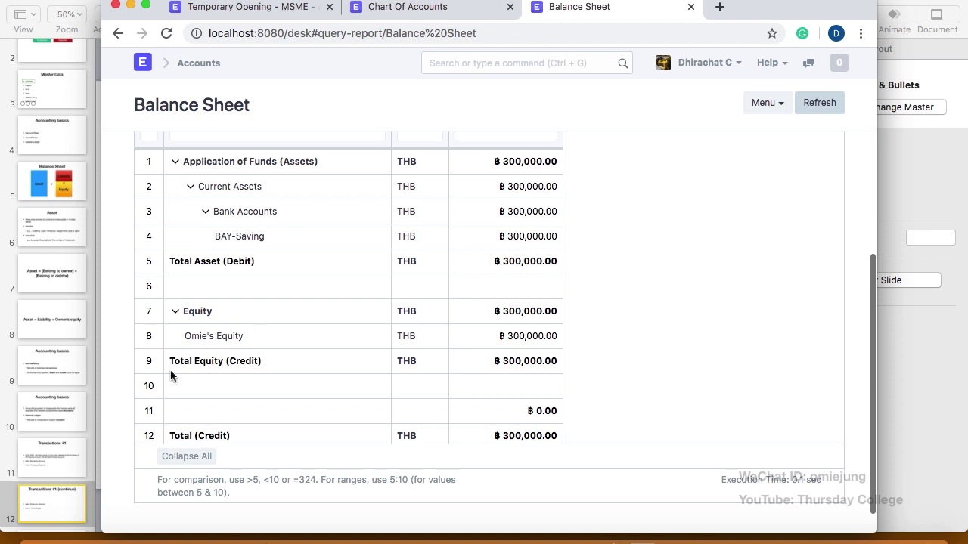
pyautogui.click(66, 457)
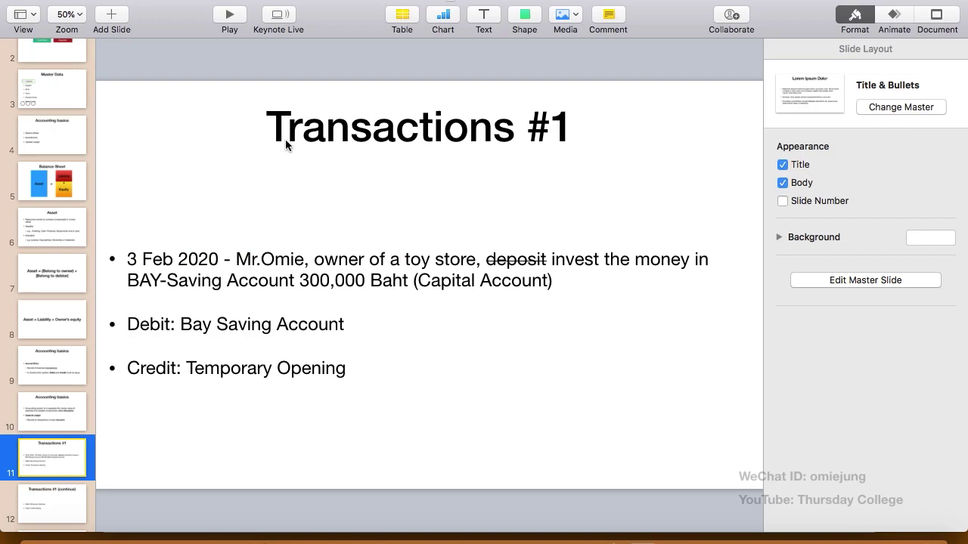
pyautogui.click(229, 14)
pyautogui.press('Right')
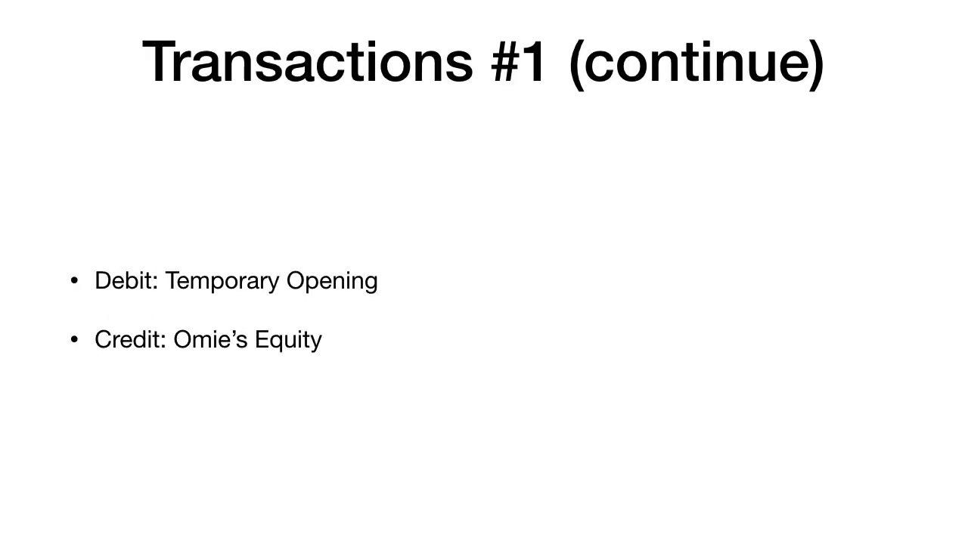
pyautogui.press('Right')
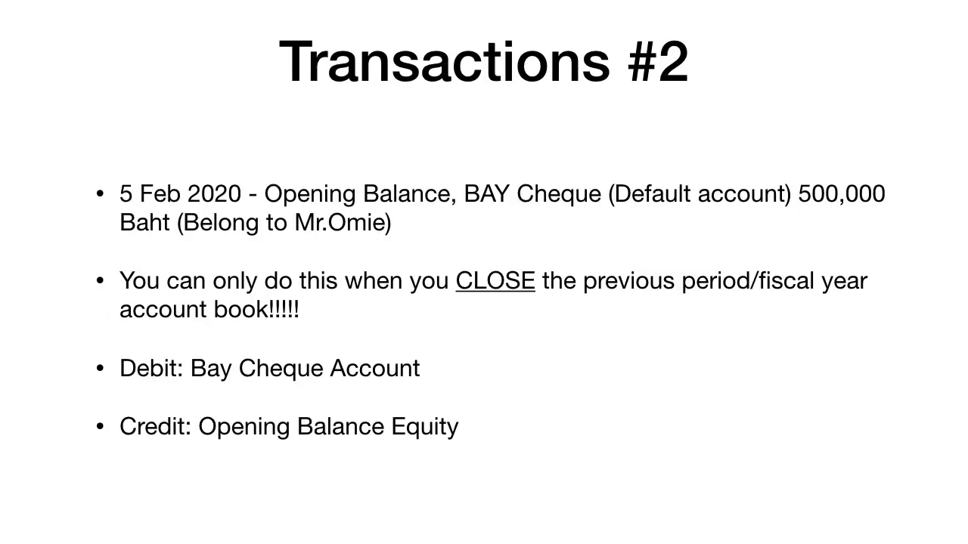
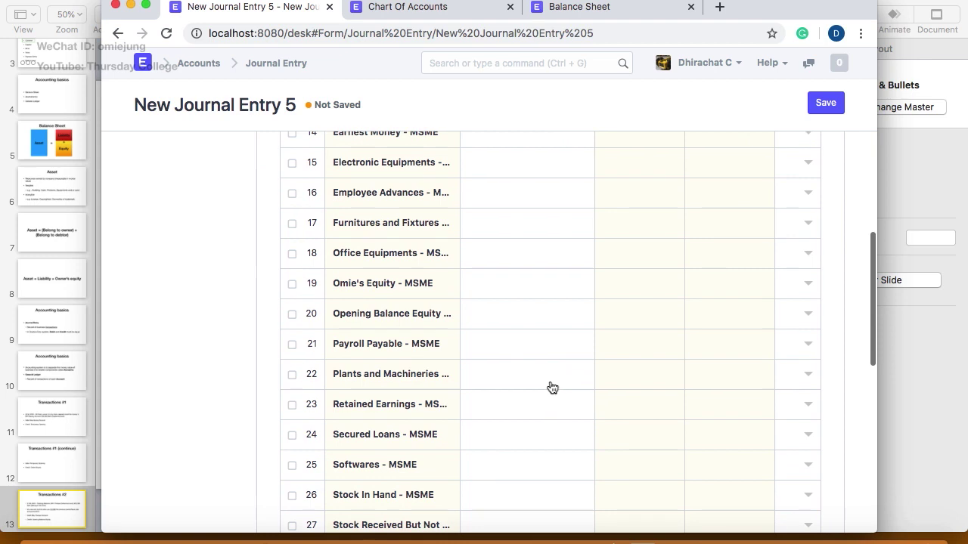
pyautogui.scroll(10, 551, 388)
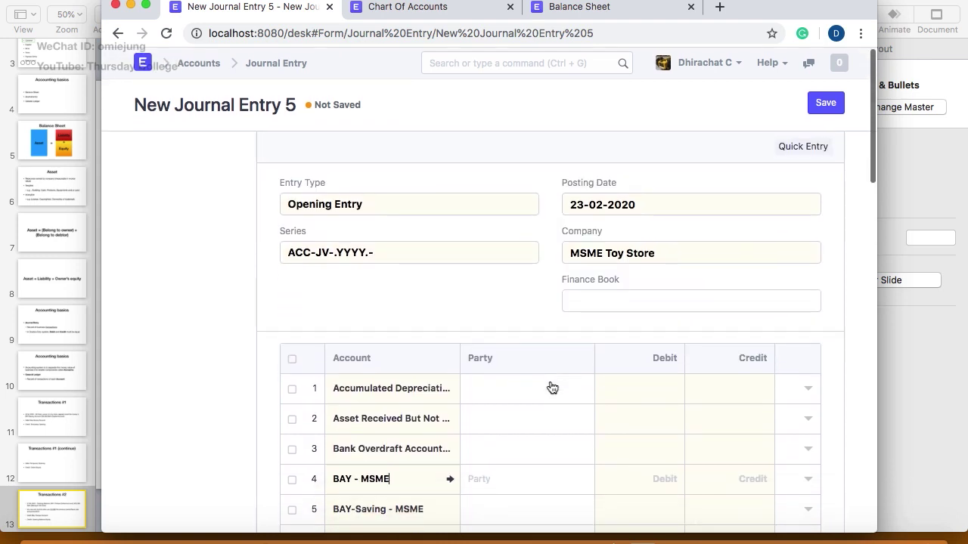
pyautogui.scroll(-12, 552, 388)
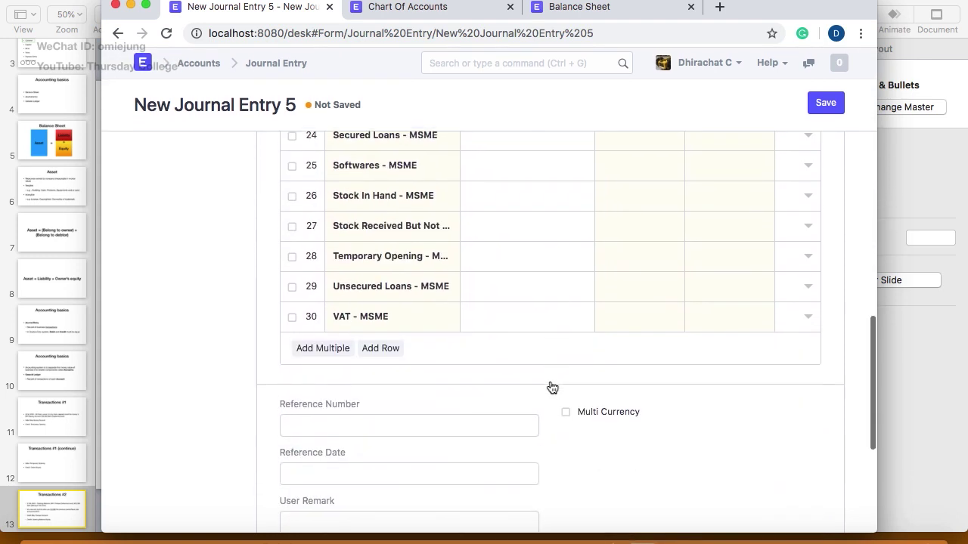
pyautogui.scroll(12, 552, 388)
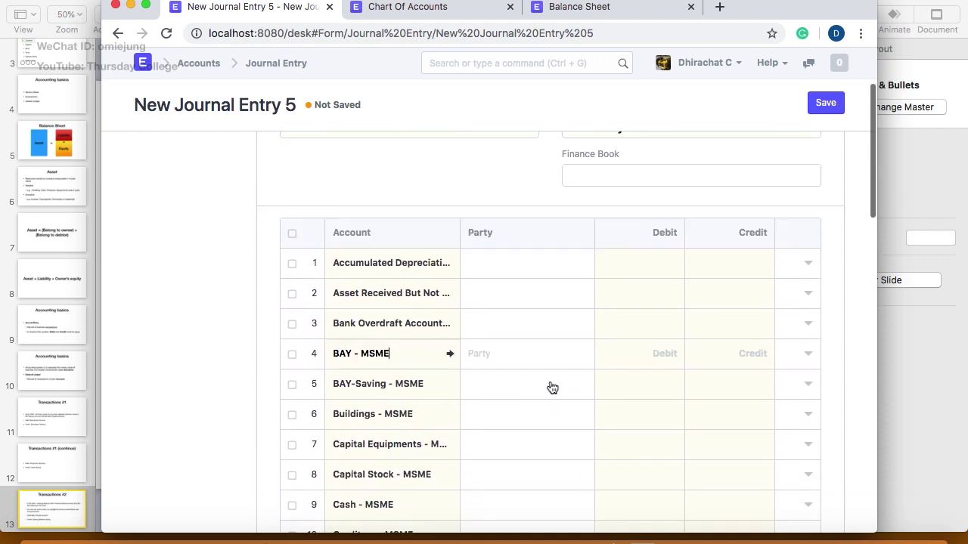
pyautogui.scroll(3, 550, 387)
pyautogui.click(363, 208)
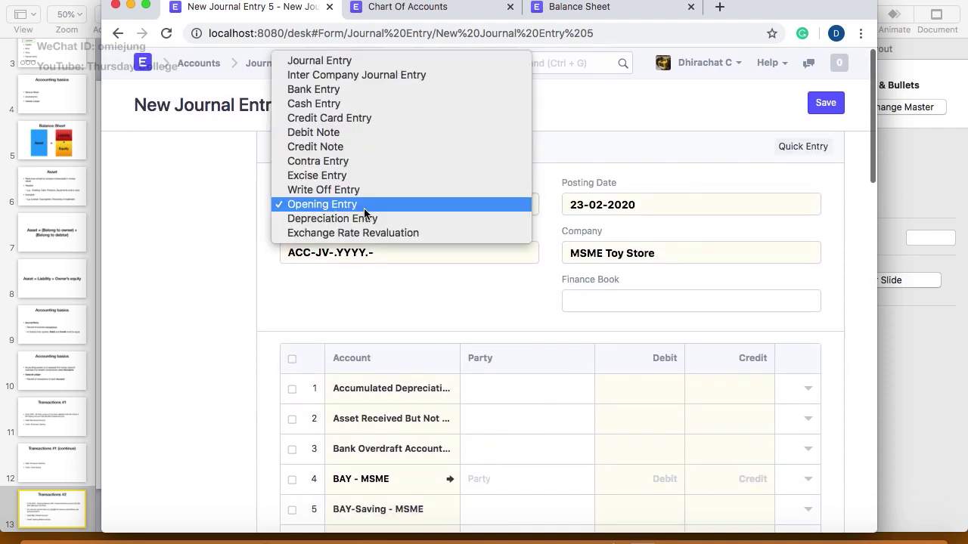
pyautogui.click(348, 66)
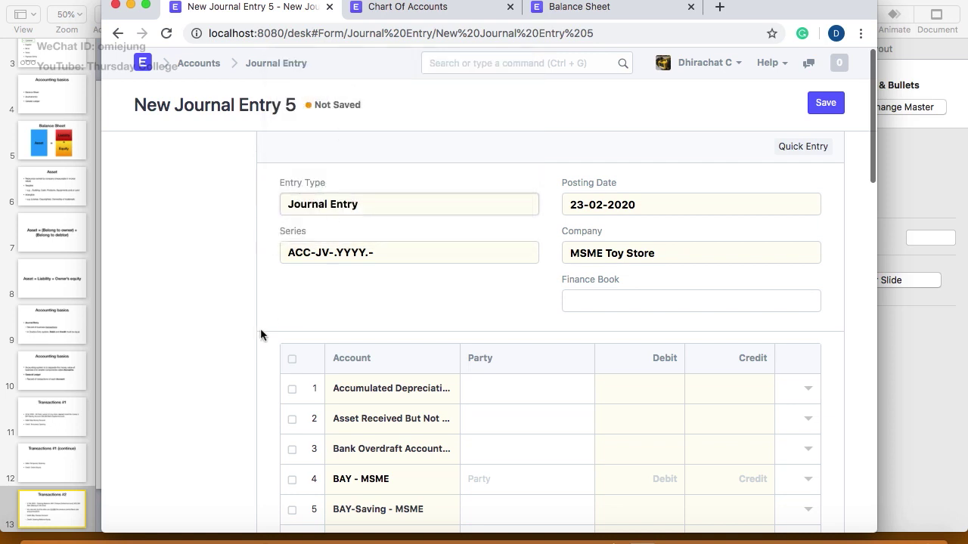
pyautogui.scroll(-15, 254, 350)
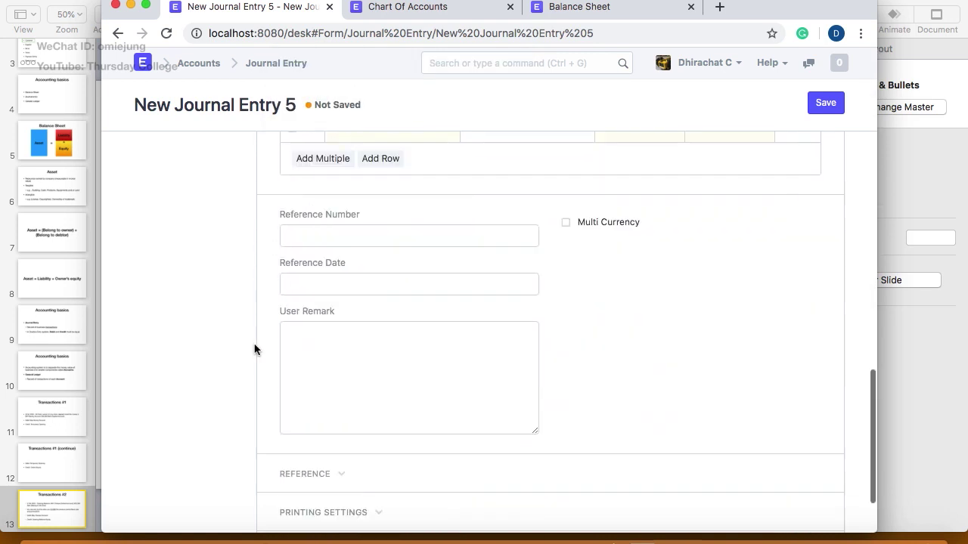
pyautogui.scroll(15, 484, 288)
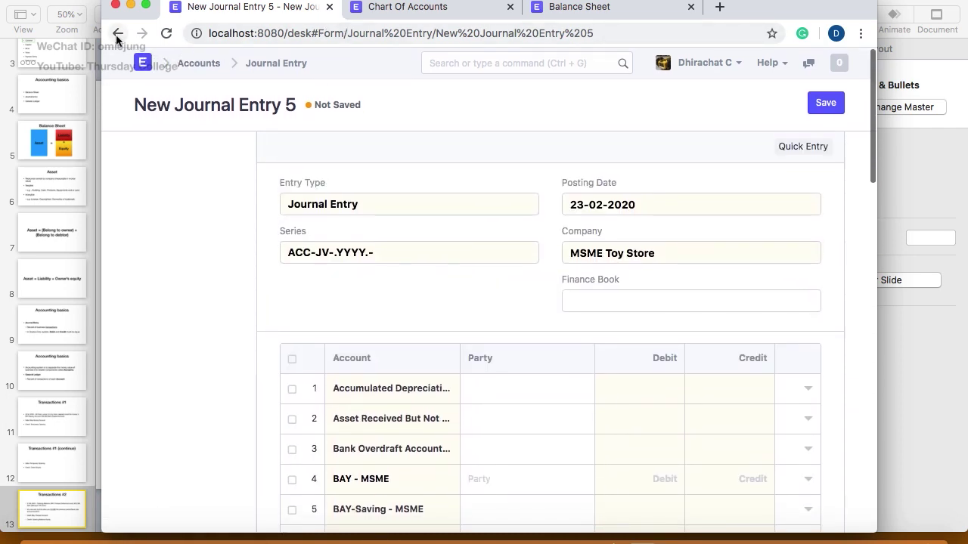
# - Create a new journal entry in the Accounts module and debit 500,000 to the BAY - MSME account in its first row
pyautogui.click(208, 65)
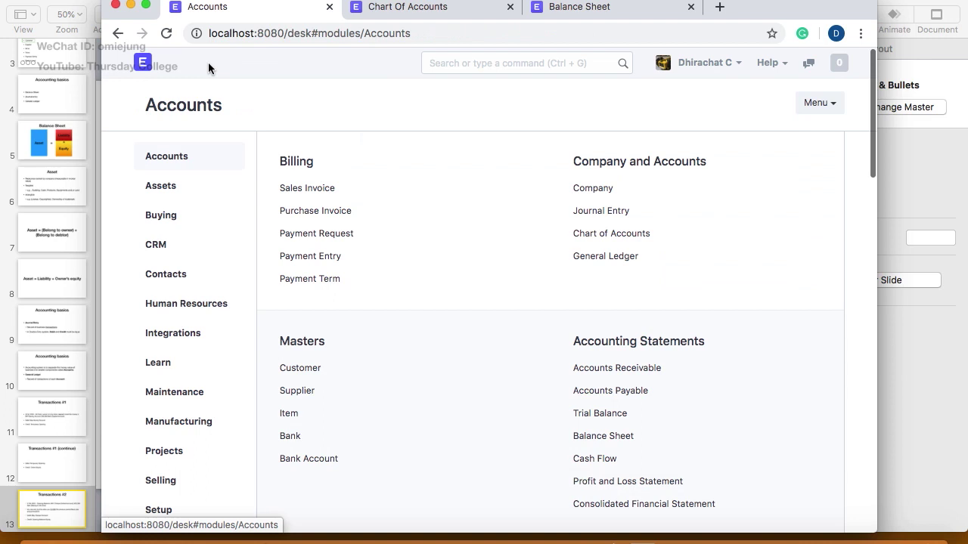
pyautogui.click(601, 212)
pyautogui.click(831, 110)
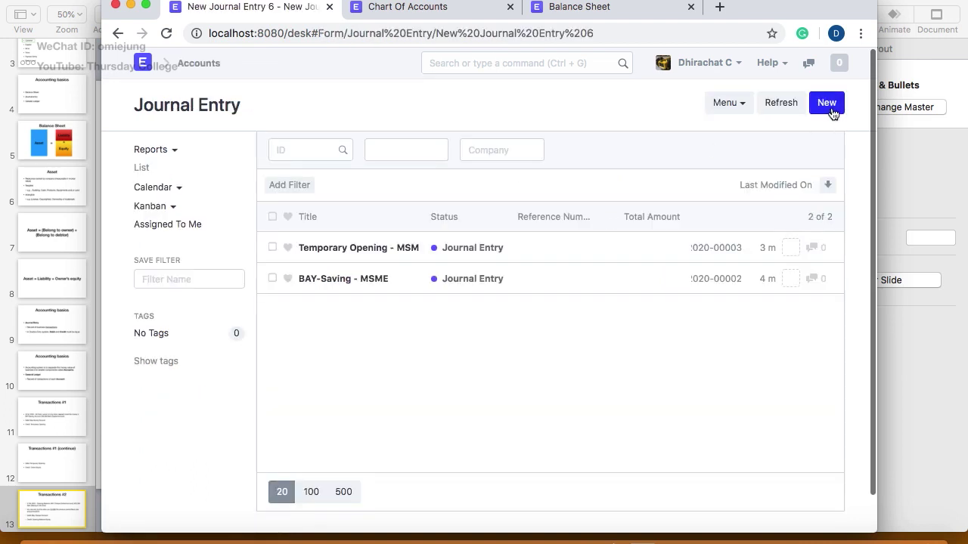
pyautogui.scroll(-2, 425, 306)
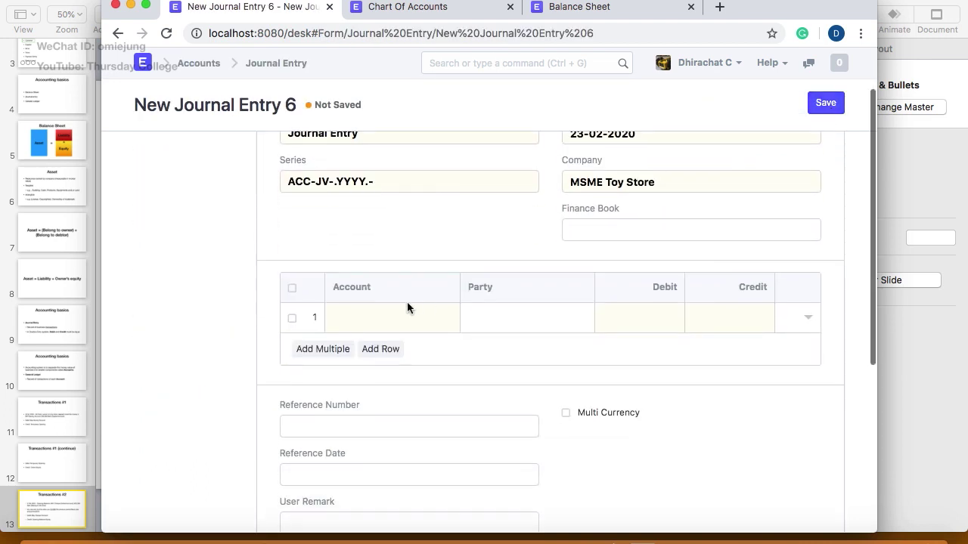
pyautogui.click(371, 317)
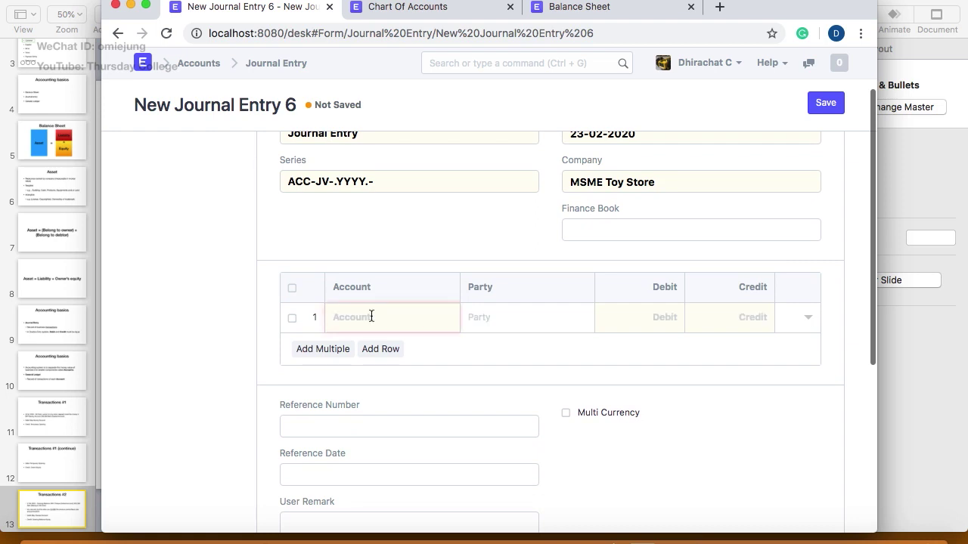
pyautogui.write('BAY')
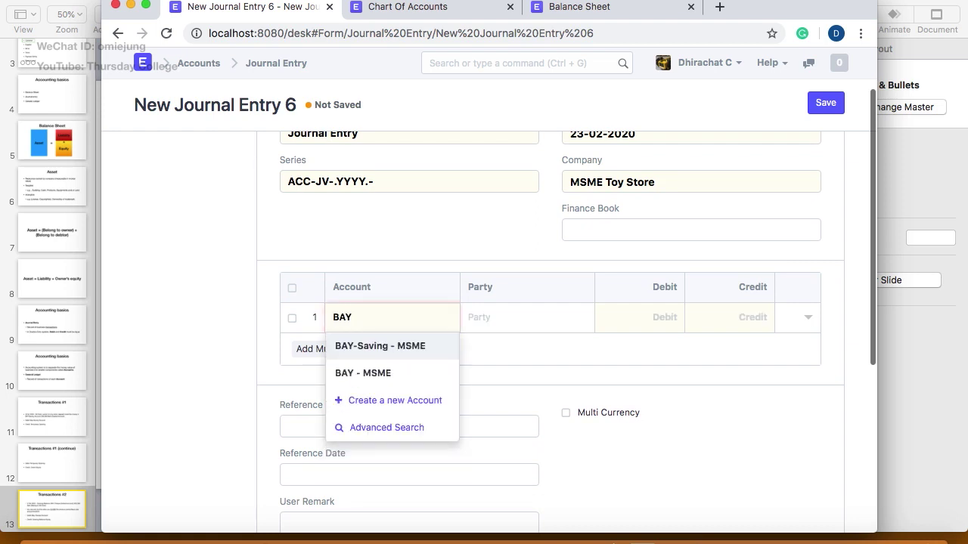
pyautogui.click(363, 372)
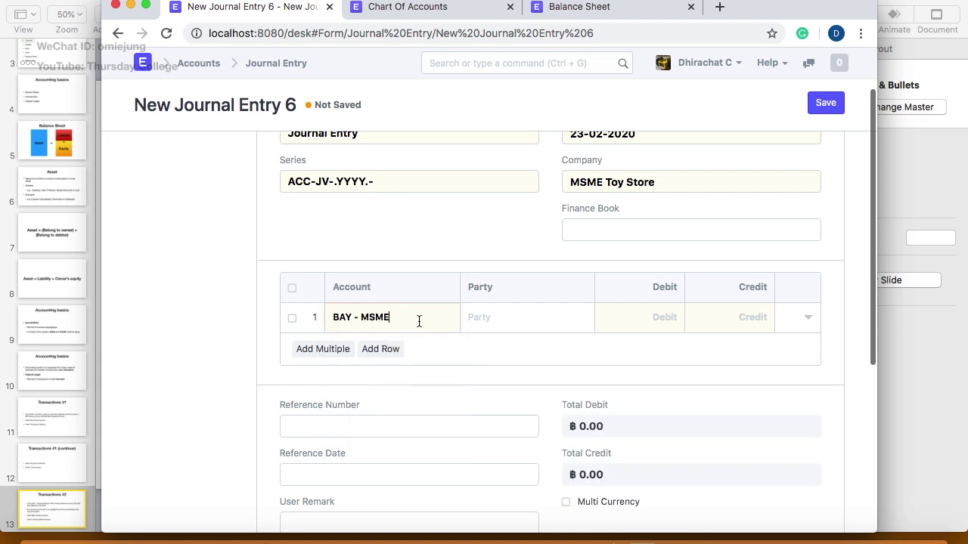
pyautogui.click(630, 317)
pyautogui.write('500000')
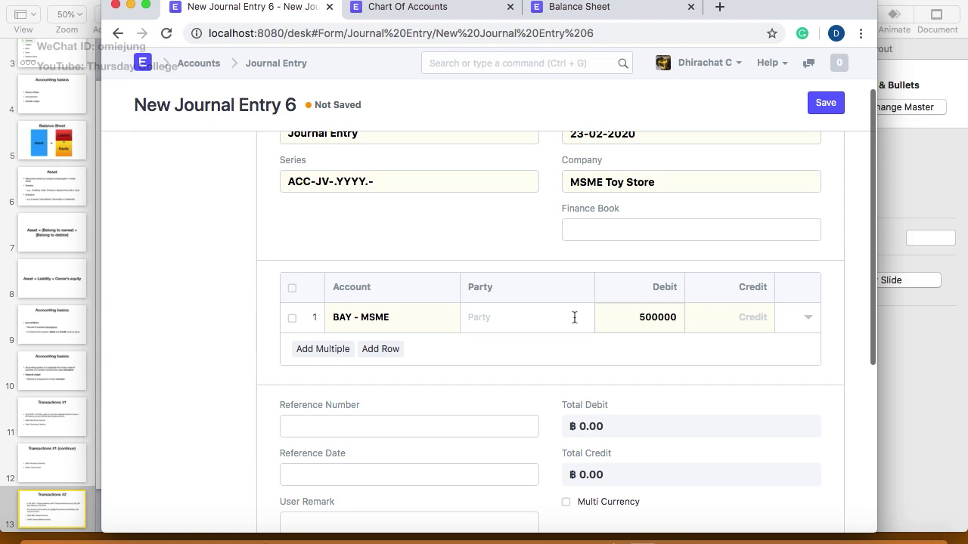
# - Add a second row for the Opening Balance Equity - MSME account, keeping the balancing 500,000 credit
pyautogui.click(381, 349)
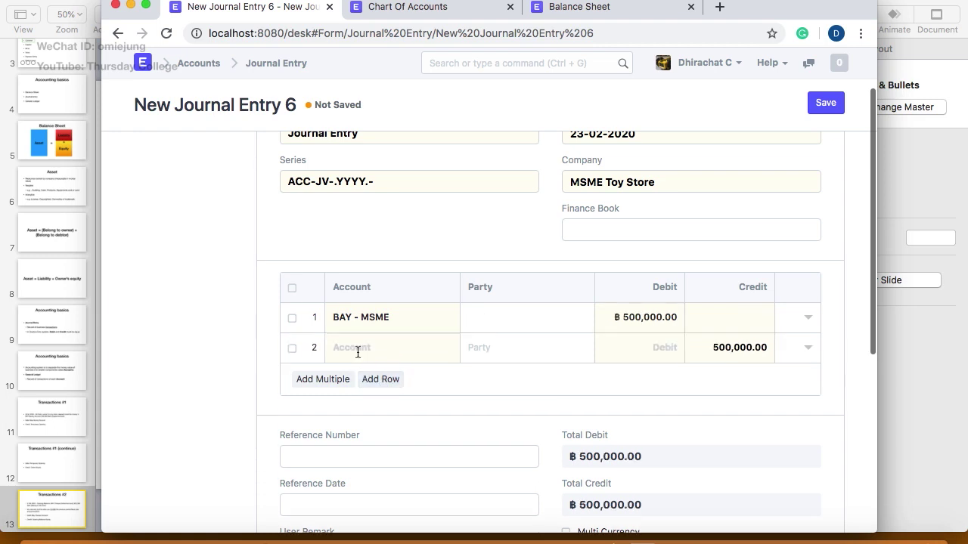
pyautogui.click(357, 350)
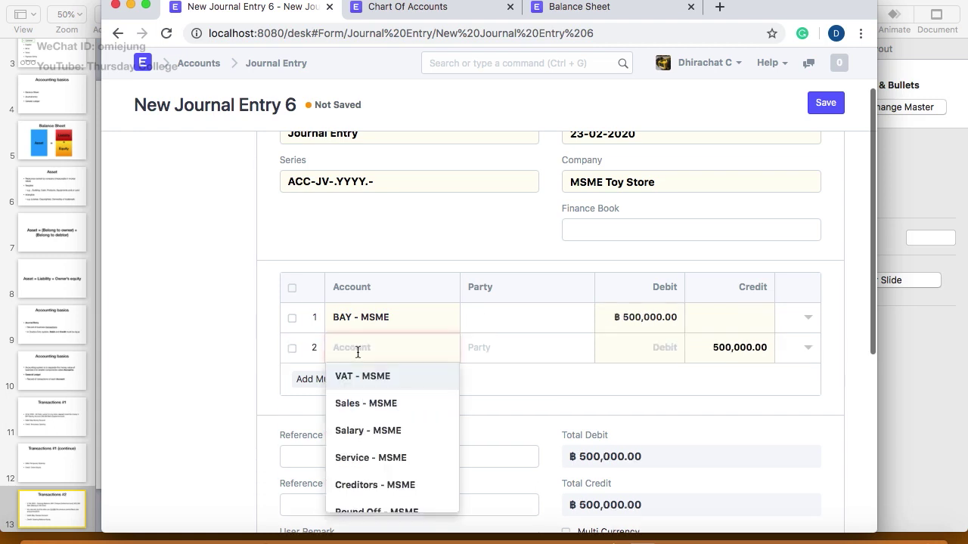
pyautogui.write('Opening')
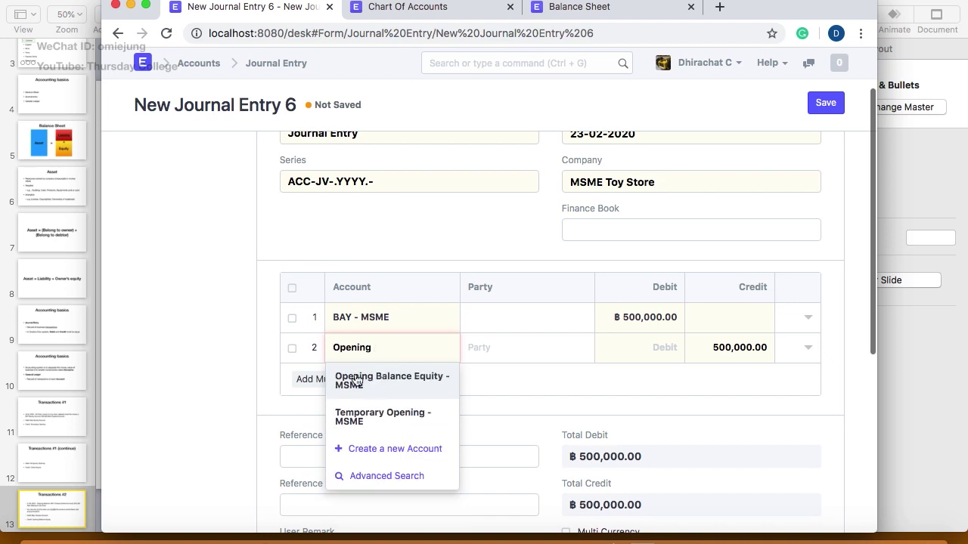
pyautogui.click(382, 382)
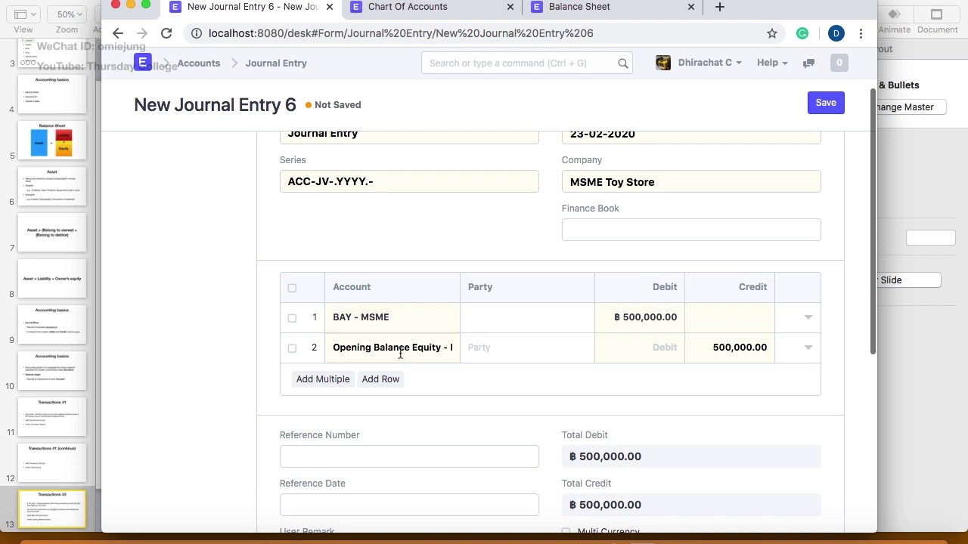
# - Review the BAY journal entry, save it and submit it permanently
pyautogui.scroll(2, 400, 354)
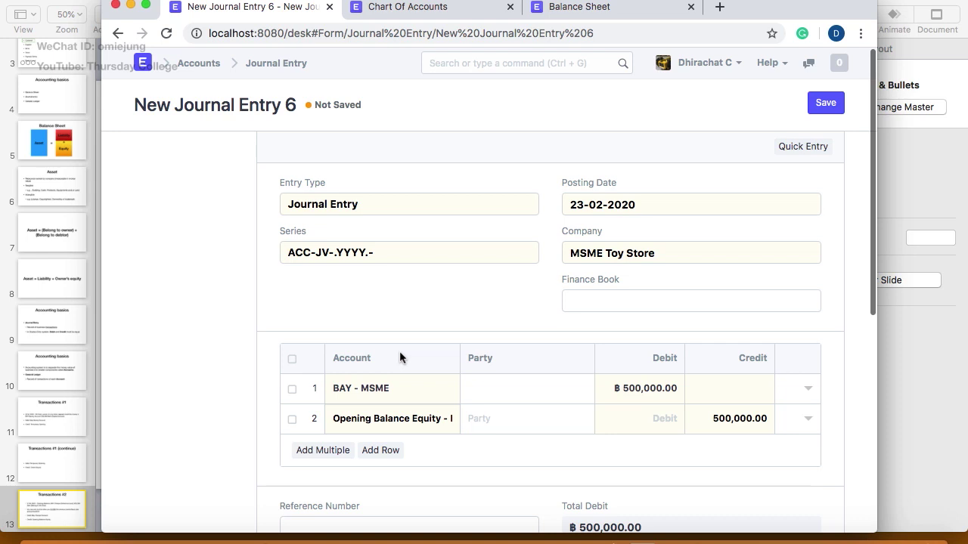
pyautogui.scroll(-2, 400, 351)
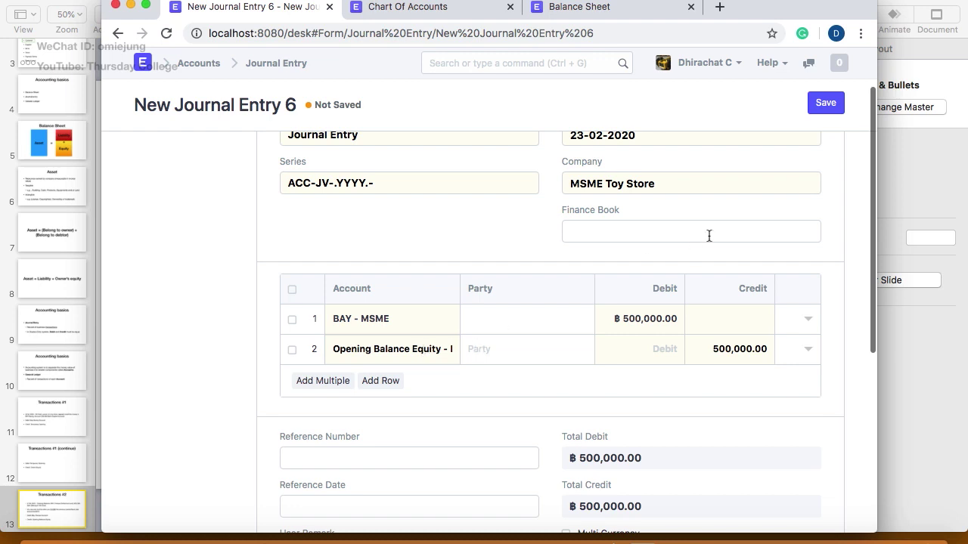
pyautogui.scroll(2, 484, 301)
pyautogui.click(817, 103)
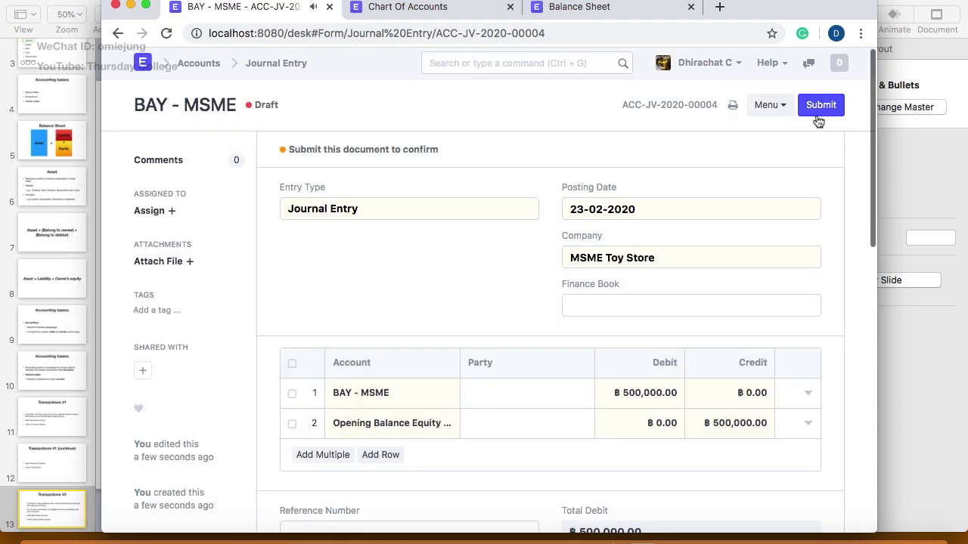
pyautogui.click(829, 106)
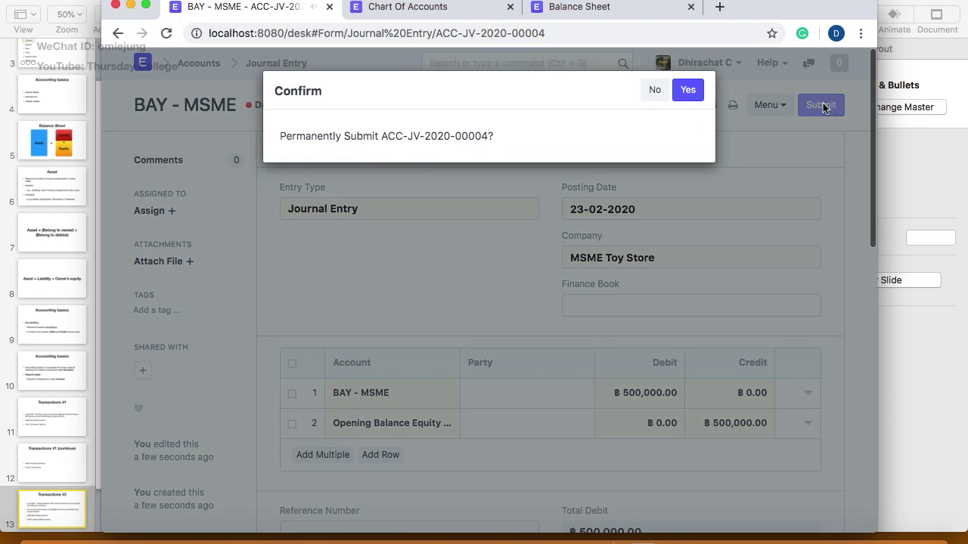
pyautogui.click(687, 89)
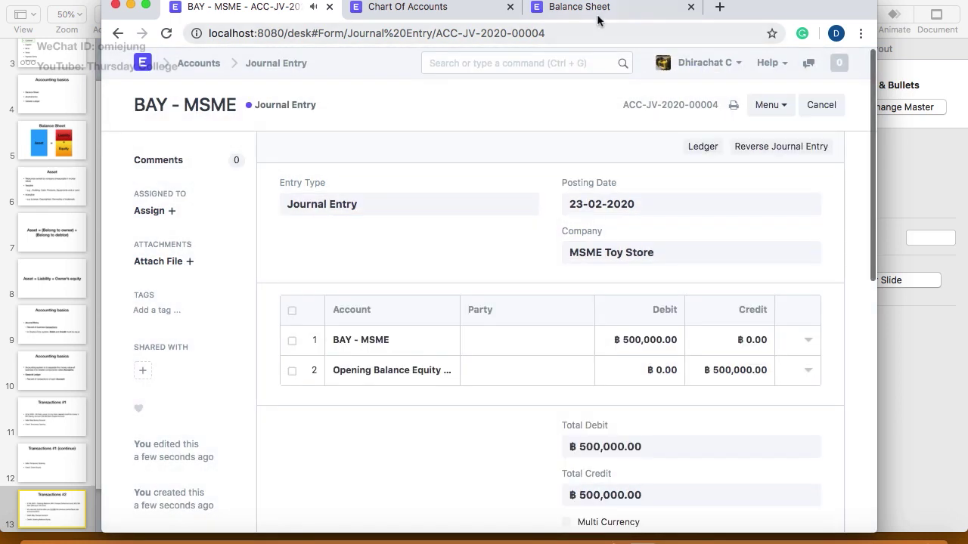
# - Refresh the Balance Sheet report and compare its bank account rows with the equity rows and totals
pyautogui.click(601, 17)
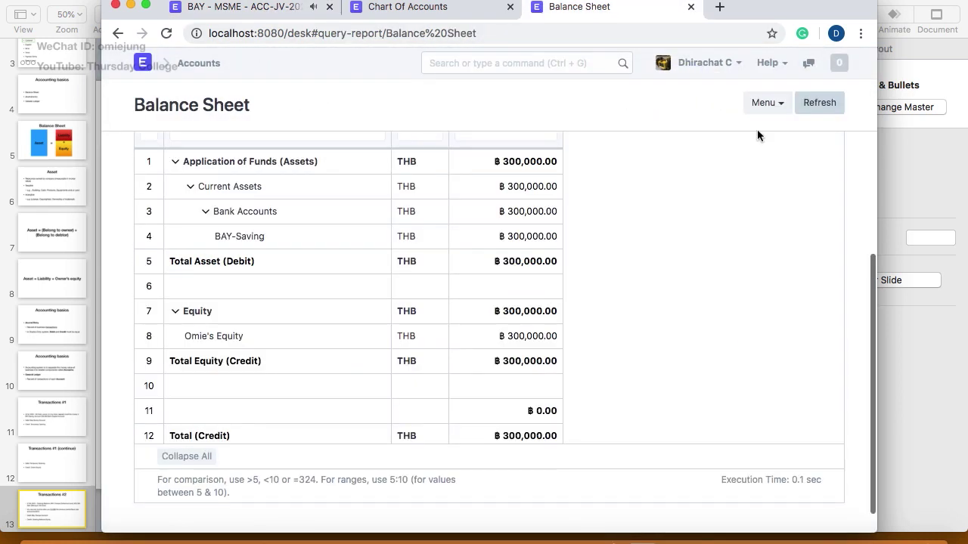
pyautogui.click(820, 102)
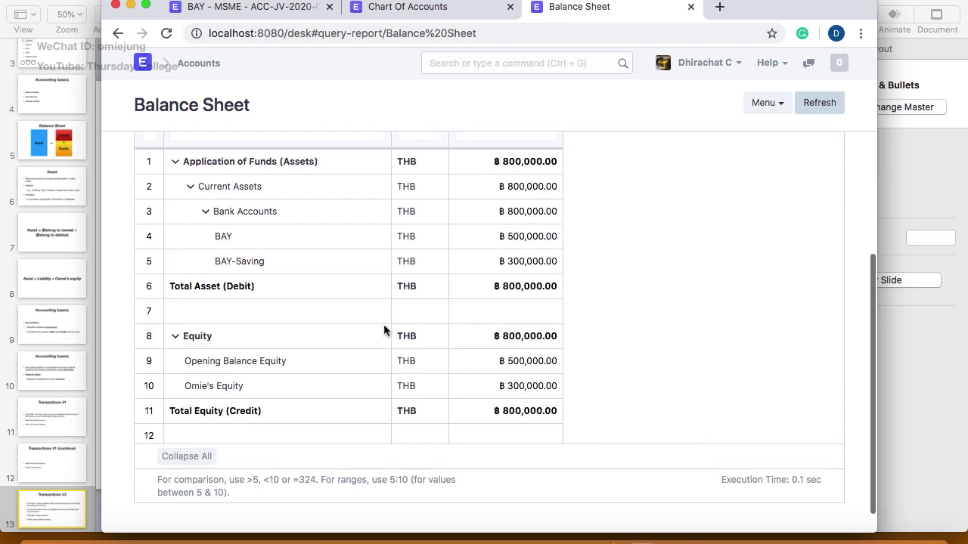
pyautogui.scroll(-2, 384, 325)
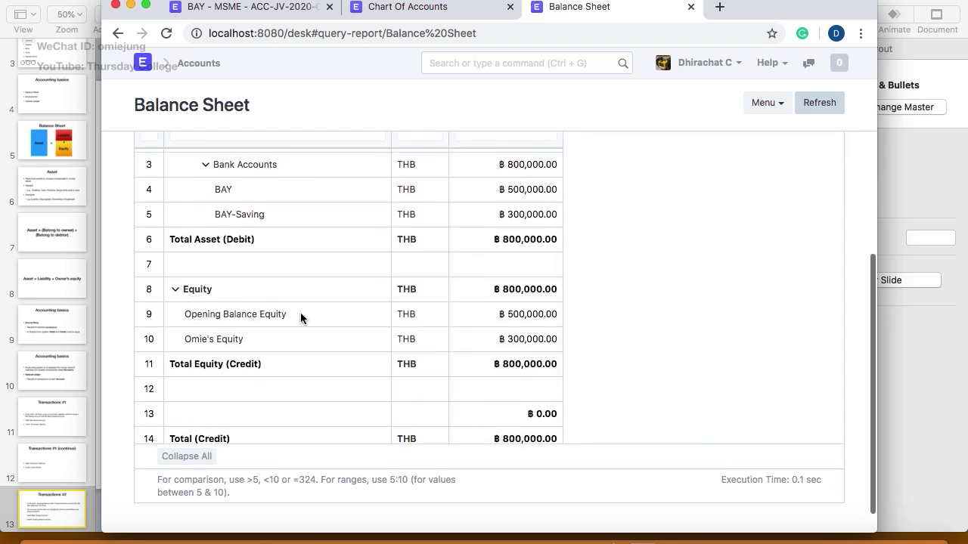
pyautogui.scroll(2, 300, 317)
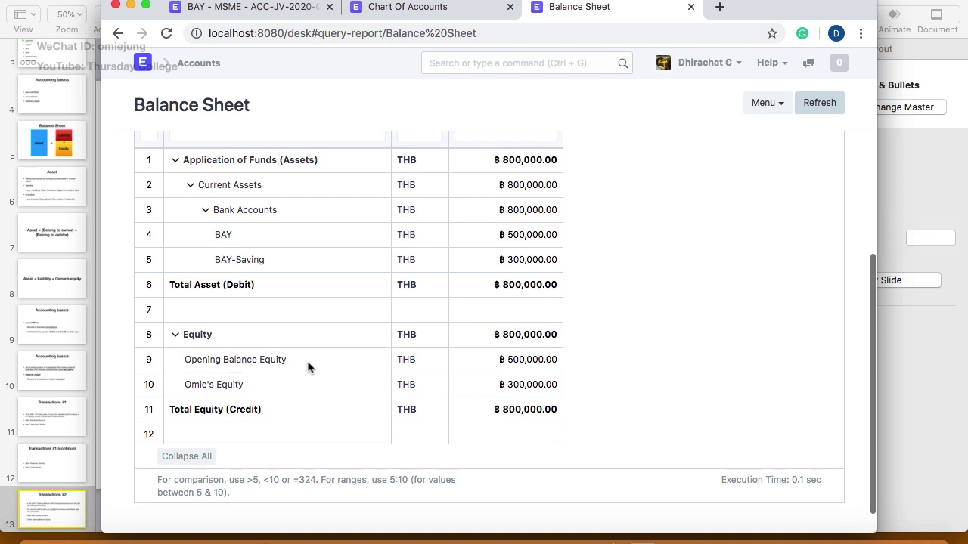
pyautogui.scroll(-2, 307, 361)
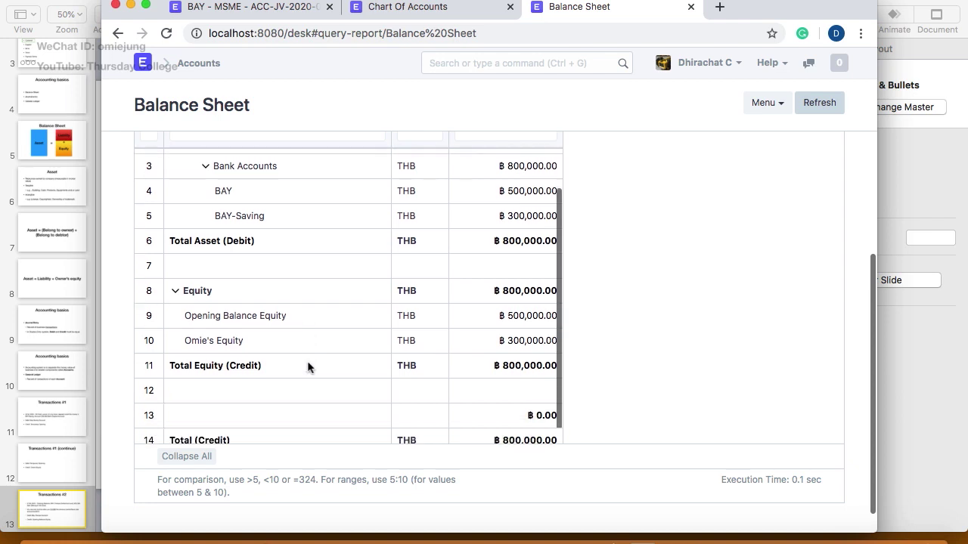
pyautogui.scroll(2, 319, 331)
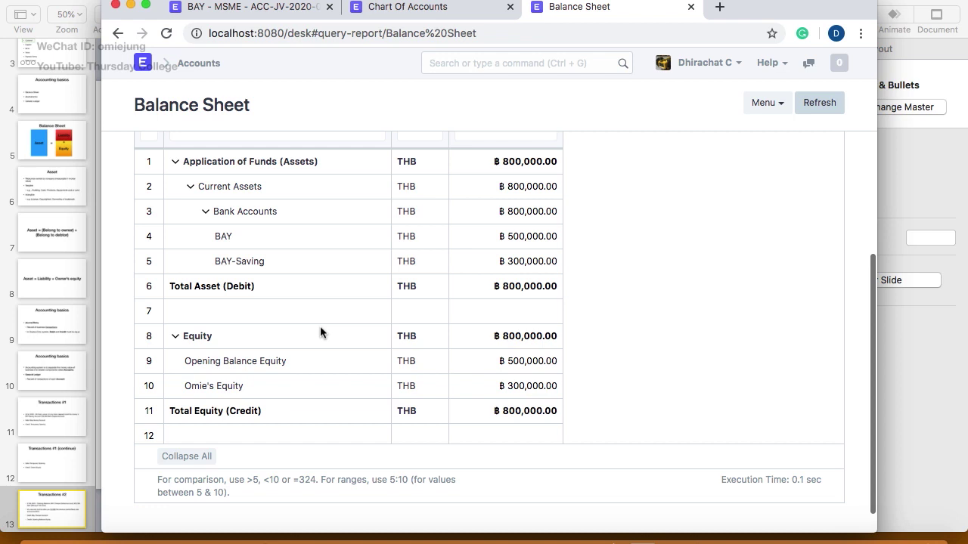
pyautogui.scroll(-5, 53, 406)
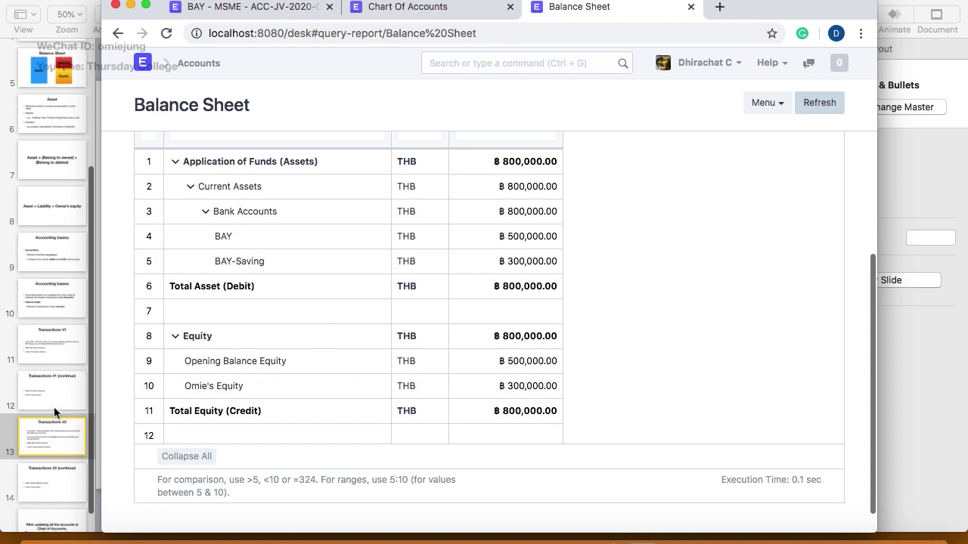
# - Switch to Keynote, present the slide about Temporary Accounts needing to be zero, and return to the Balance Sheet in Chrome
pyautogui.click(41, 518)
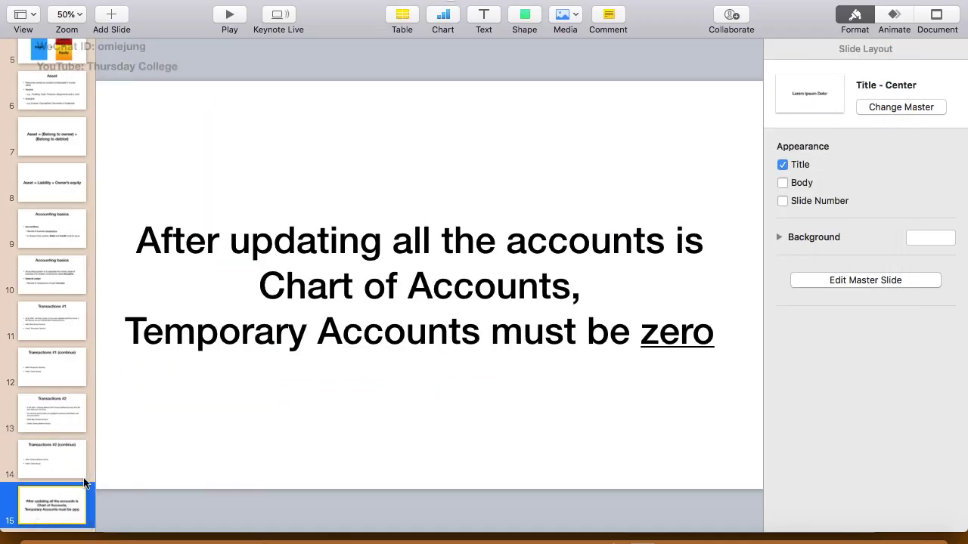
pyautogui.click(231, 17)
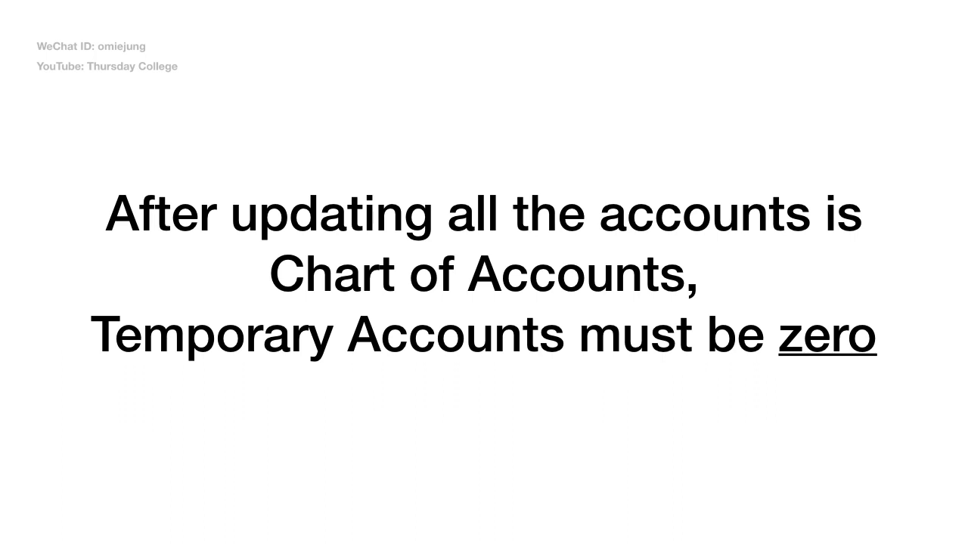
pyautogui.press('Escape')
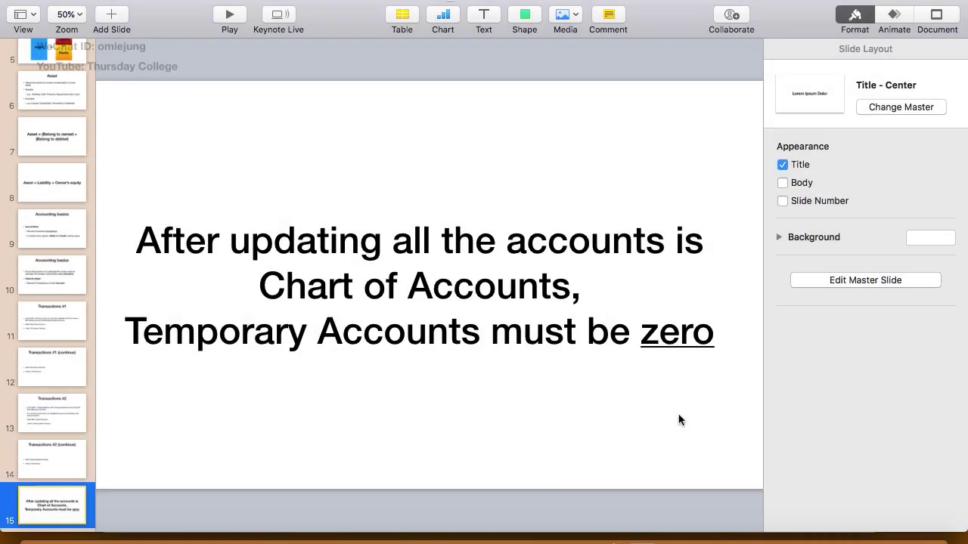
pyautogui.moveTo(711, 529)
pyautogui.click(674, 521)
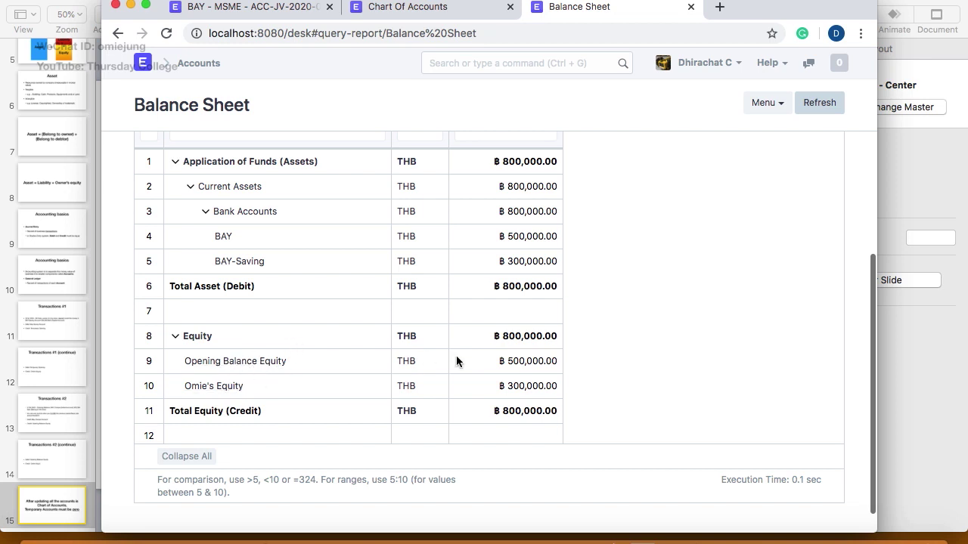
# - Open the Accounts module in a separate browser tab and bring up its General Ledger report there
pyautogui.scroll(5, 456, 360)
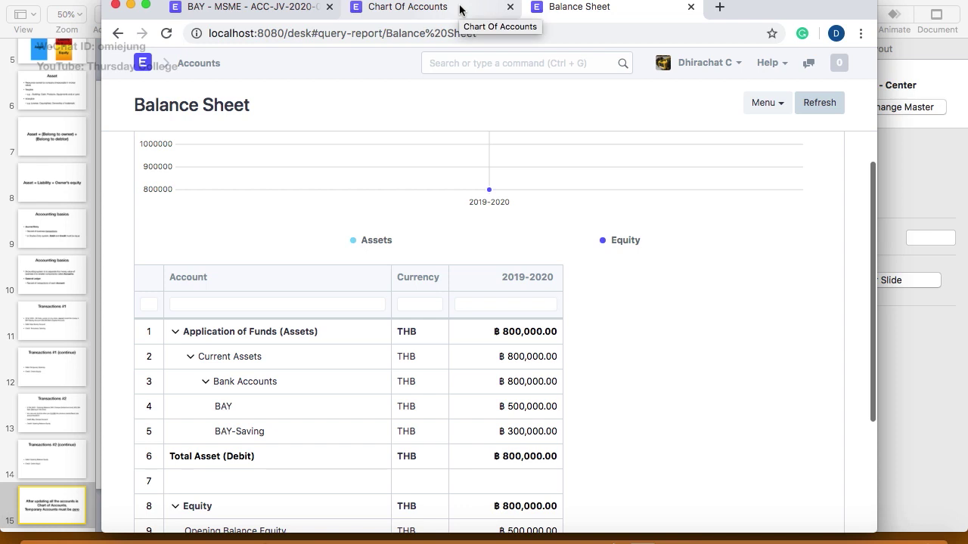
pyautogui.rightClick(208, 65)
pyautogui.click(235, 68)
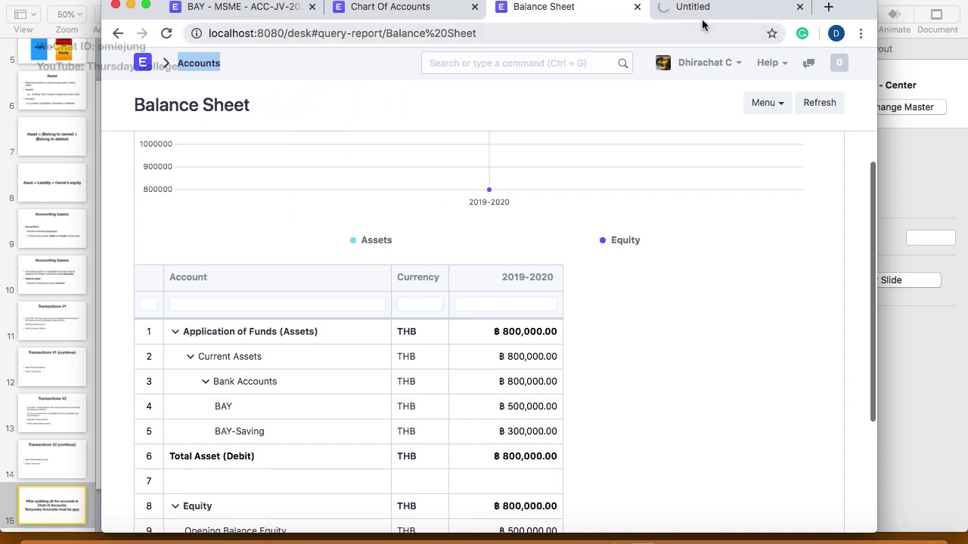
pyautogui.click(714, 9)
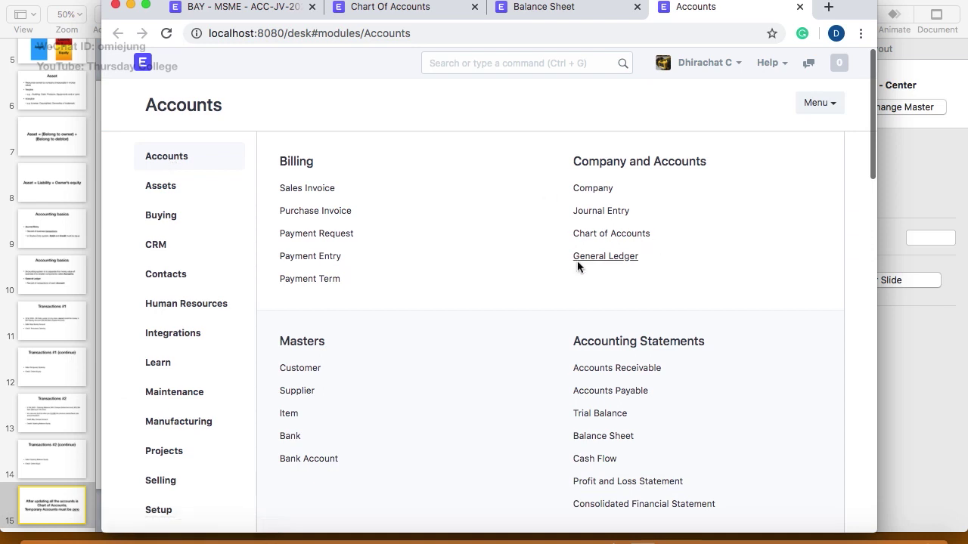
pyautogui.click(592, 263)
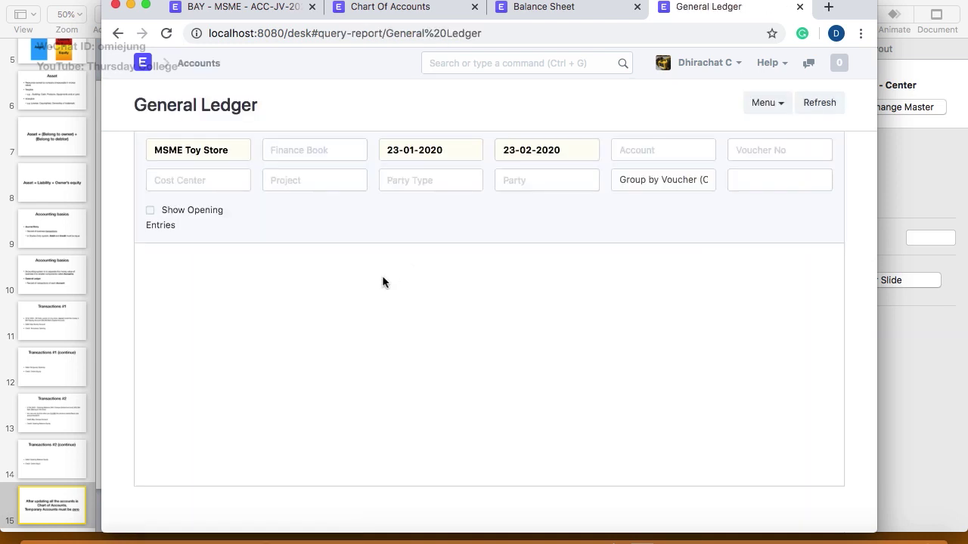
# - Refresh the General Ledger report and examine the Temporary Opening - MSME rows alongside the other journal entries and totals
pyautogui.scroll(-3, 382, 282)
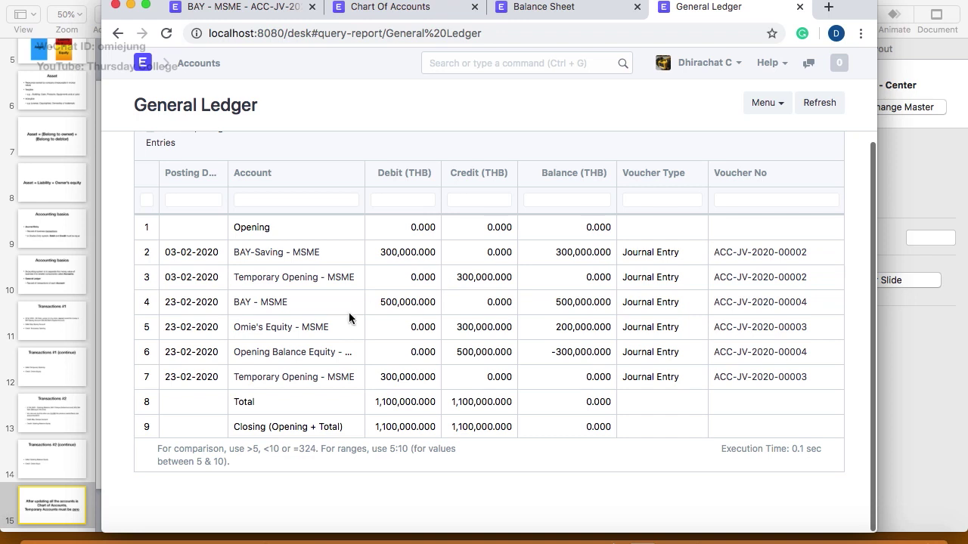
pyautogui.scroll(-1, 348, 312)
pyautogui.scroll(1, 349, 313)
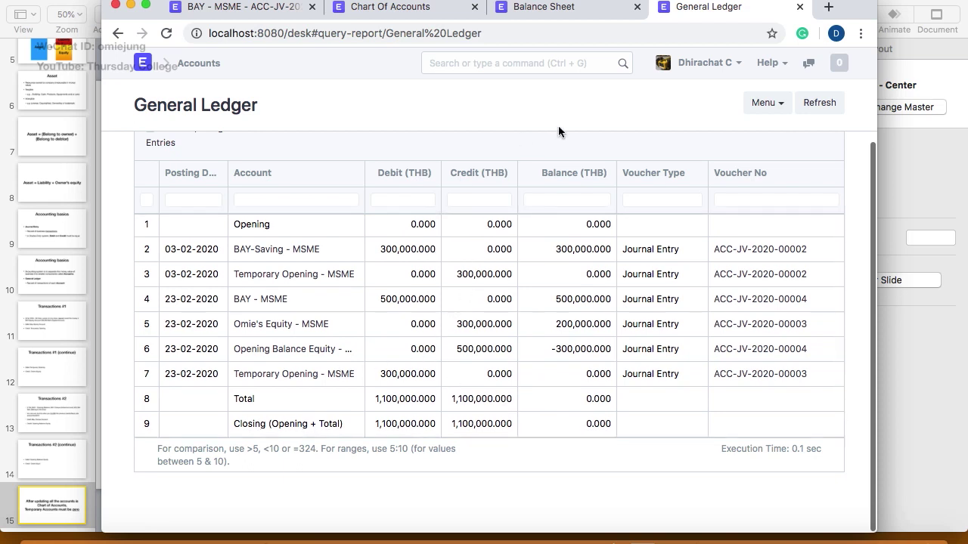
pyautogui.click(817, 108)
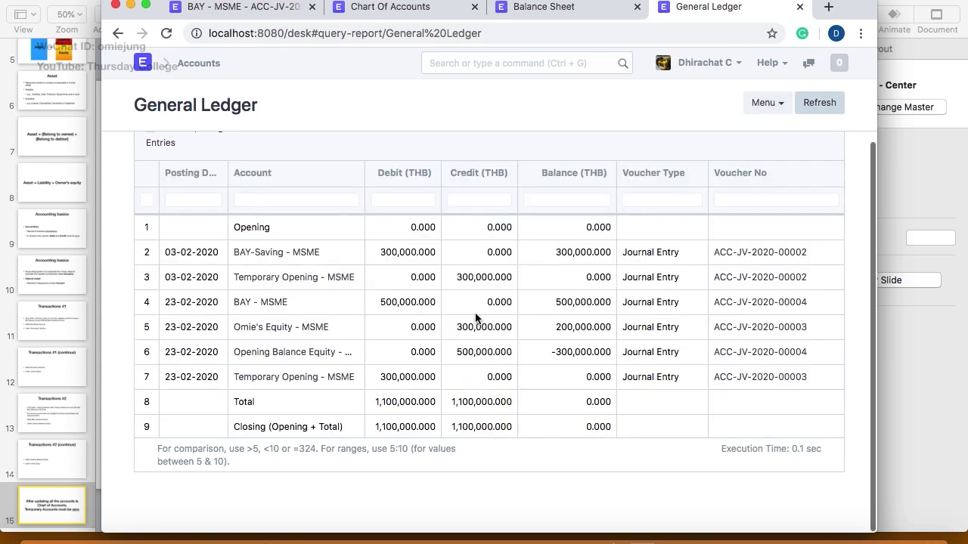
pyautogui.scroll(3, 408, 125)
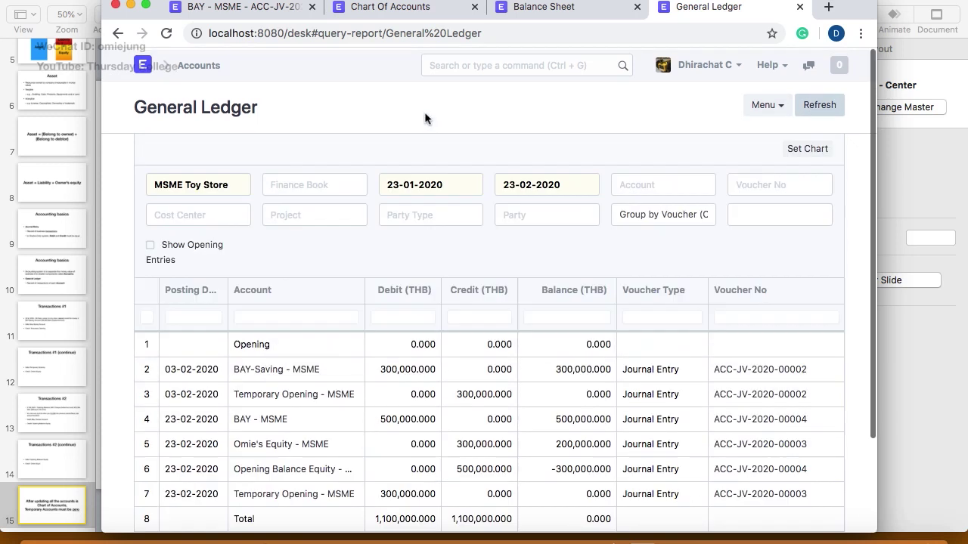
# - Return to the Balance Sheet report and check its asset and equity rows for any temporary account
pyautogui.click(598, 10)
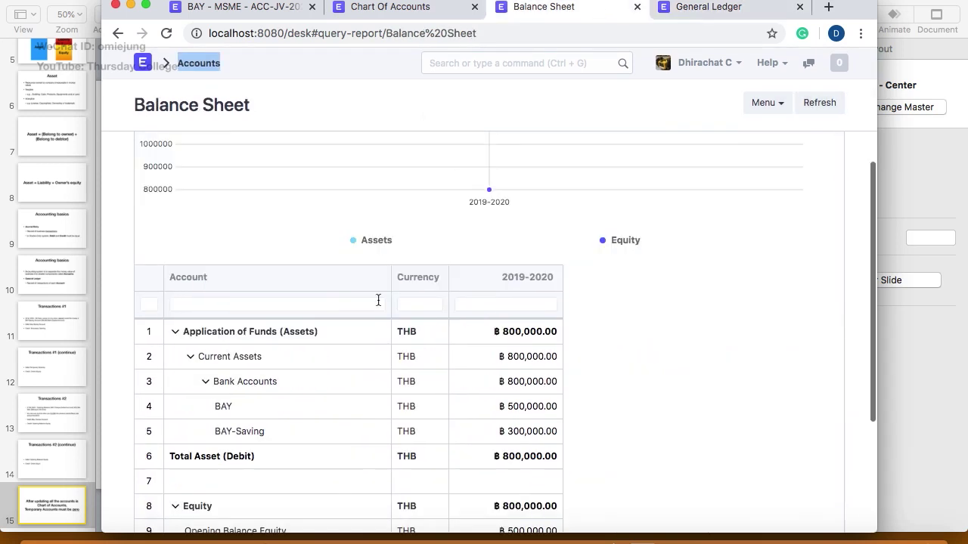
pyautogui.scroll(-4, 378, 298)
pyautogui.scroll(1, 278, 258)
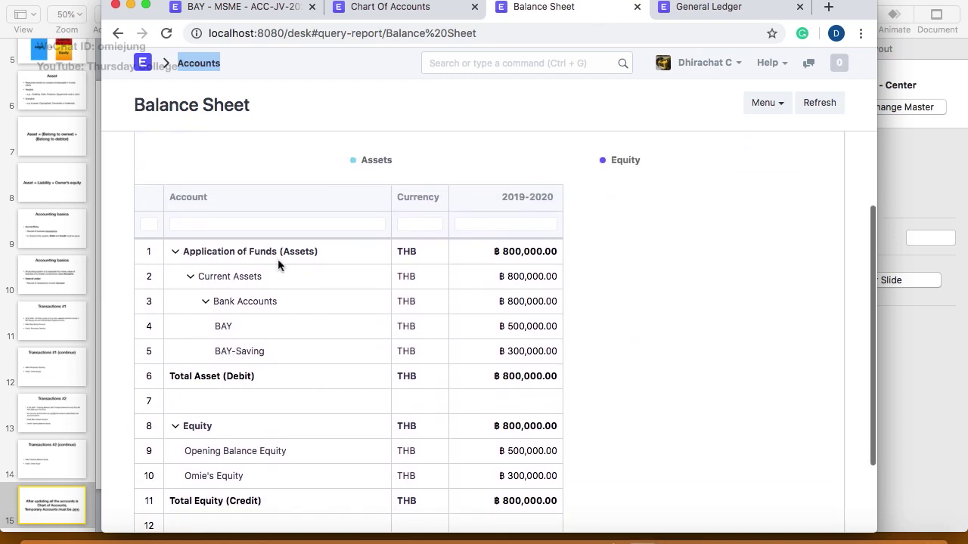